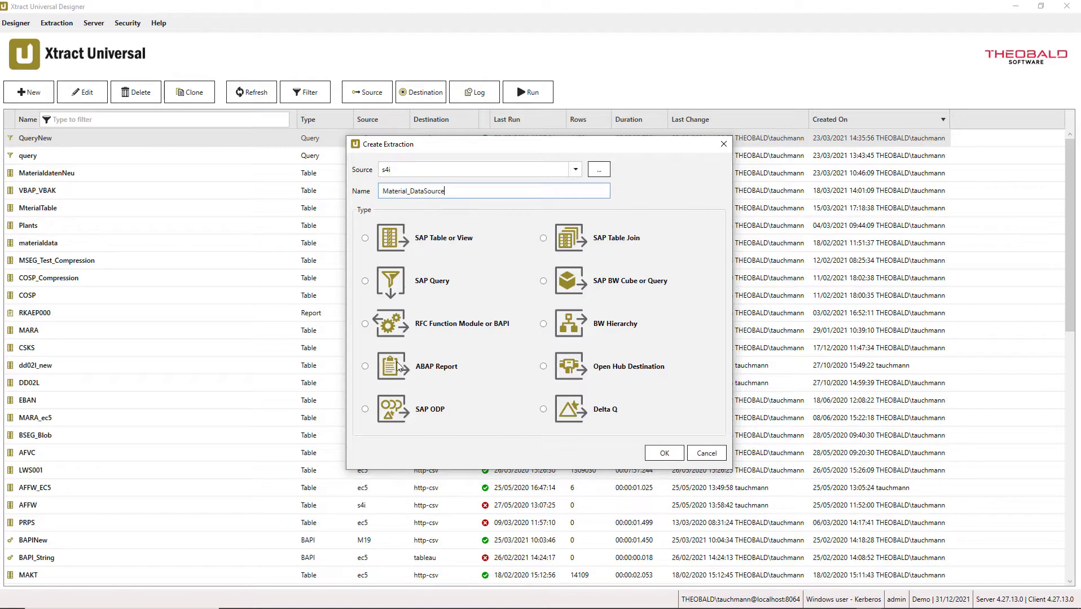
# Step: Create Material_DataSource as an SAP ODP extraction and pick the provider 0MATERIAL_ATTR from DataSources/Extractors [SAPI] by searching for 0MATERIAL*
pyautogui.click(432, 414)
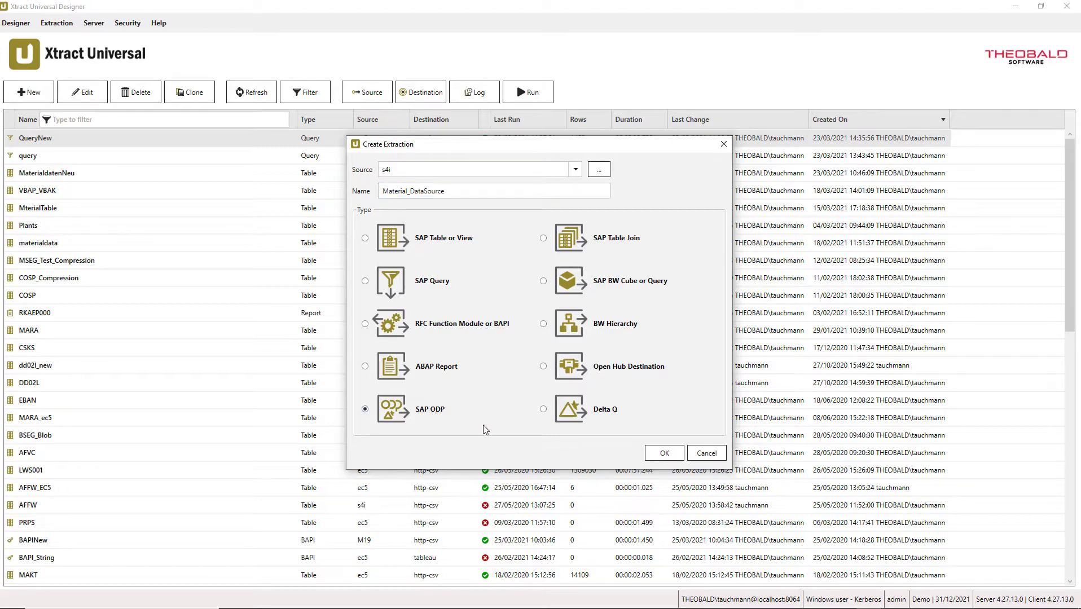
pyautogui.click(665, 453)
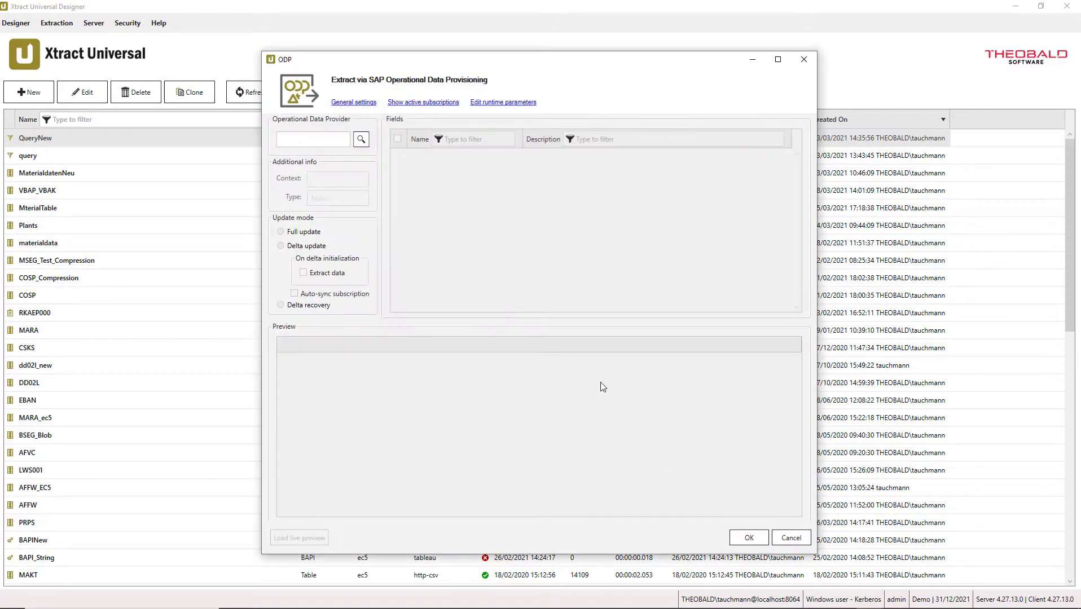
pyautogui.click(362, 140)
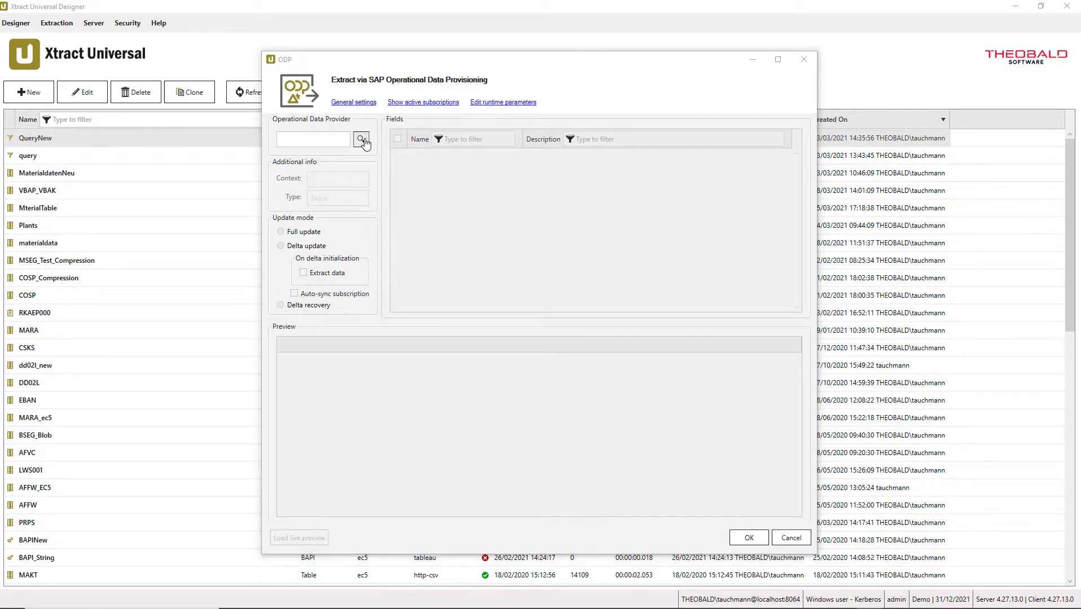
pyautogui.click(492, 257)
pyautogui.click(506, 305)
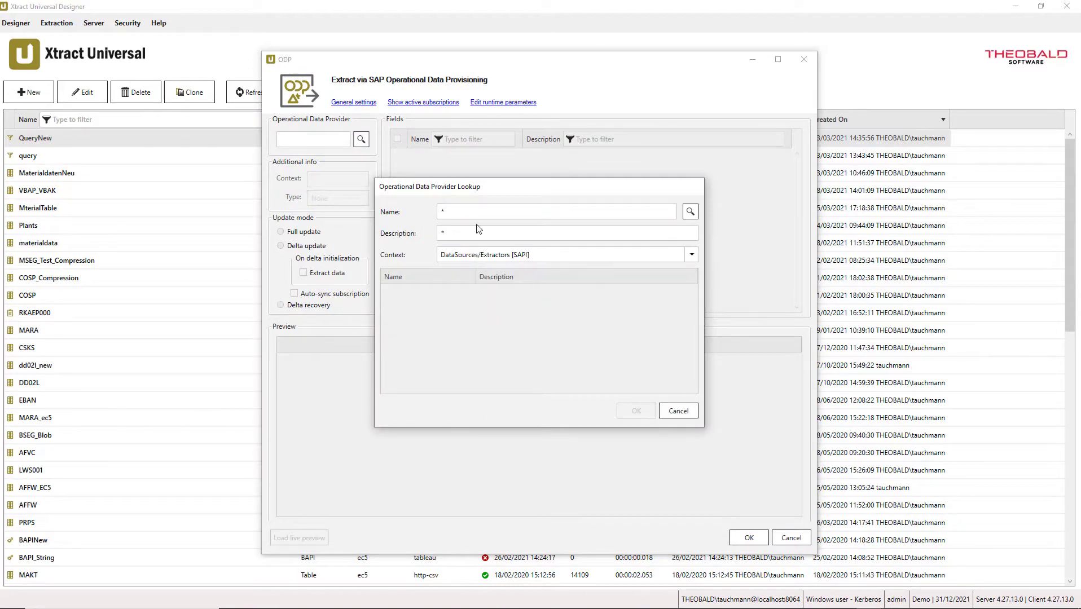
pyautogui.click(473, 213)
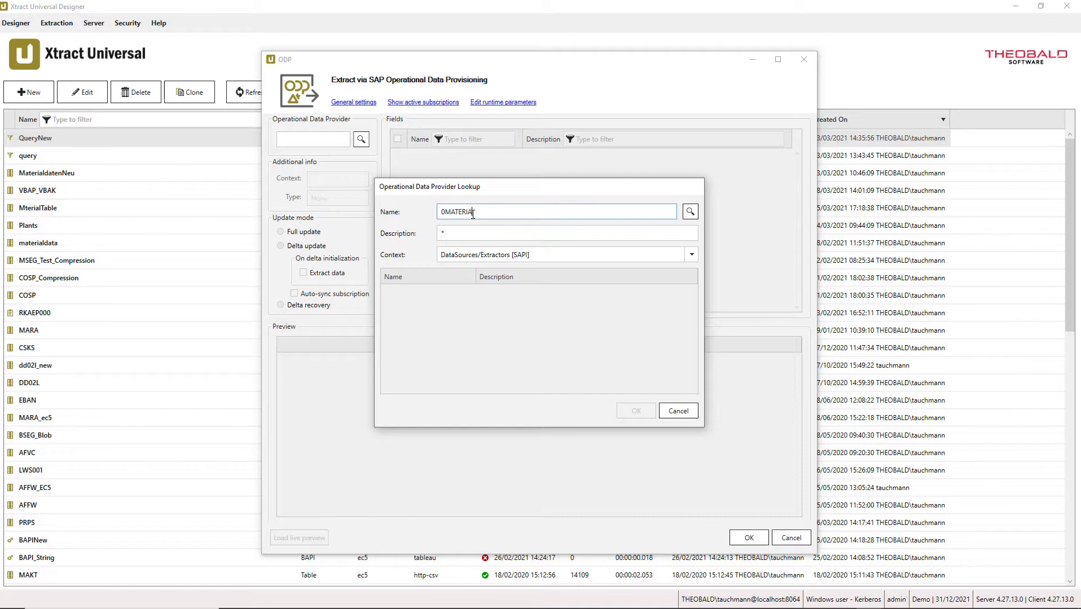
pyautogui.click(689, 211)
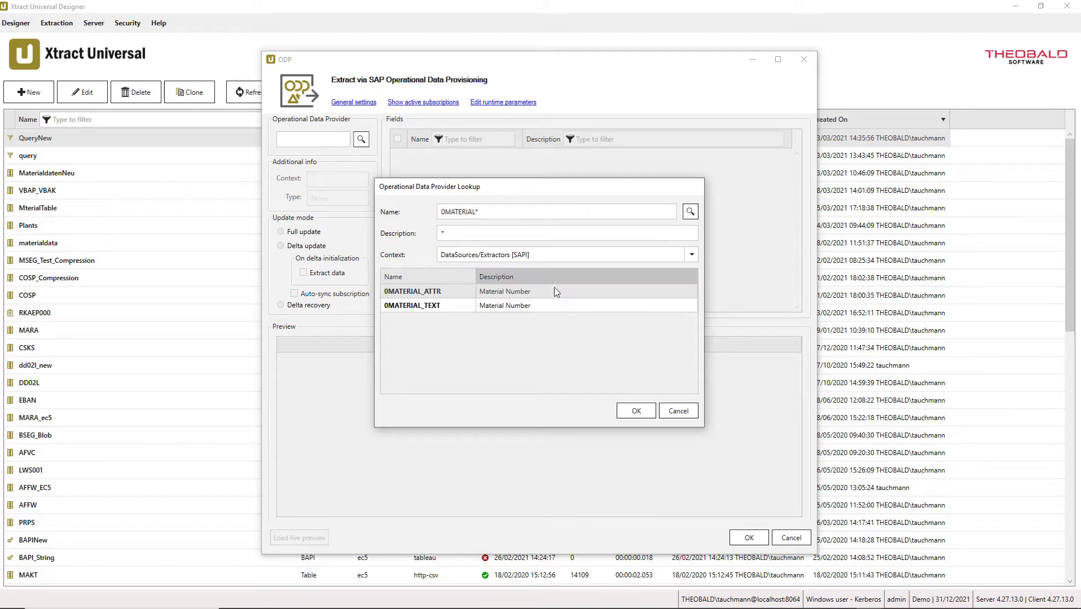
pyautogui.click(636, 411)
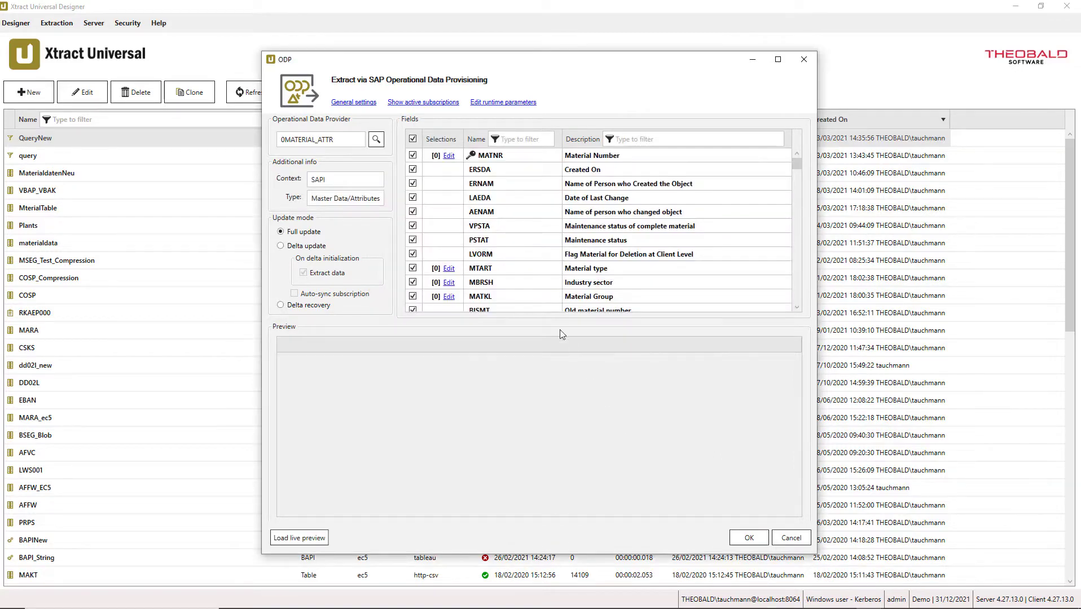
# Step: Limit the extracted fields to MATNR, ERSDA, MTART, MBRSH and MEINS
pyautogui.click(413, 156)
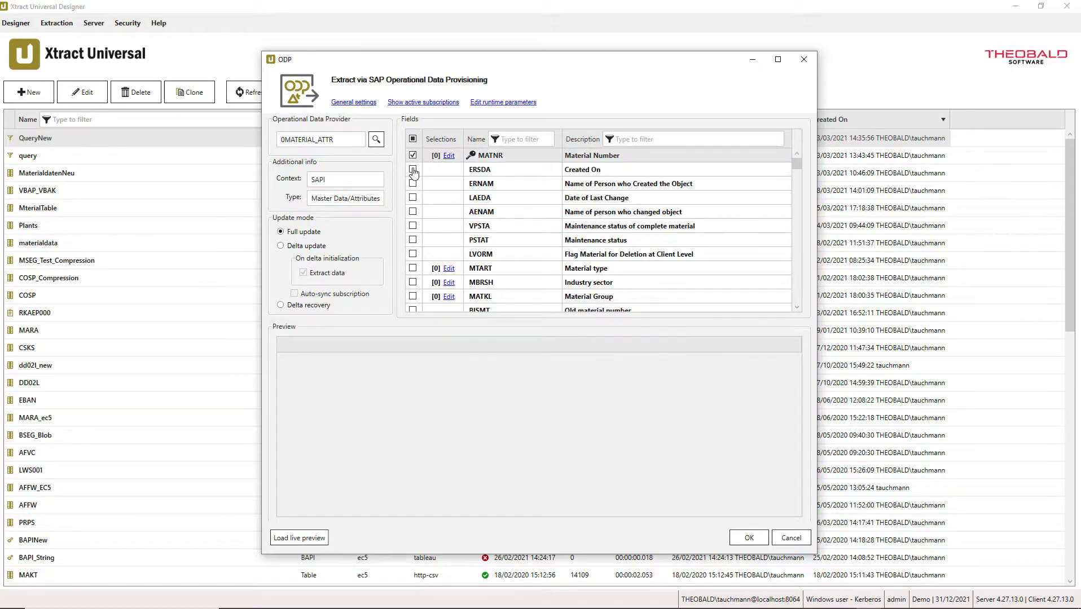
pyautogui.click(413, 170)
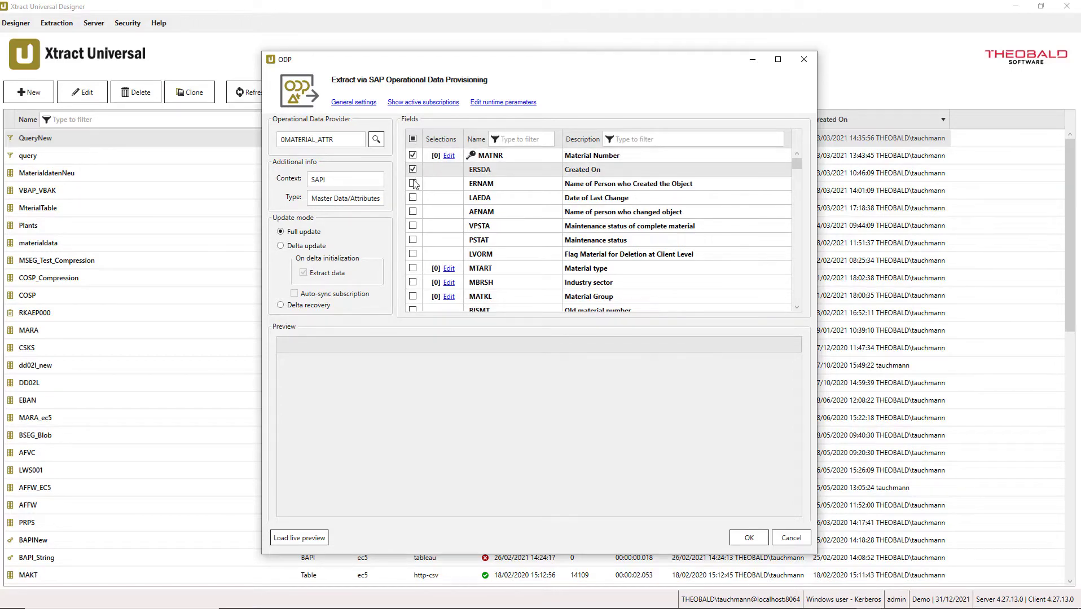
pyautogui.click(413, 184)
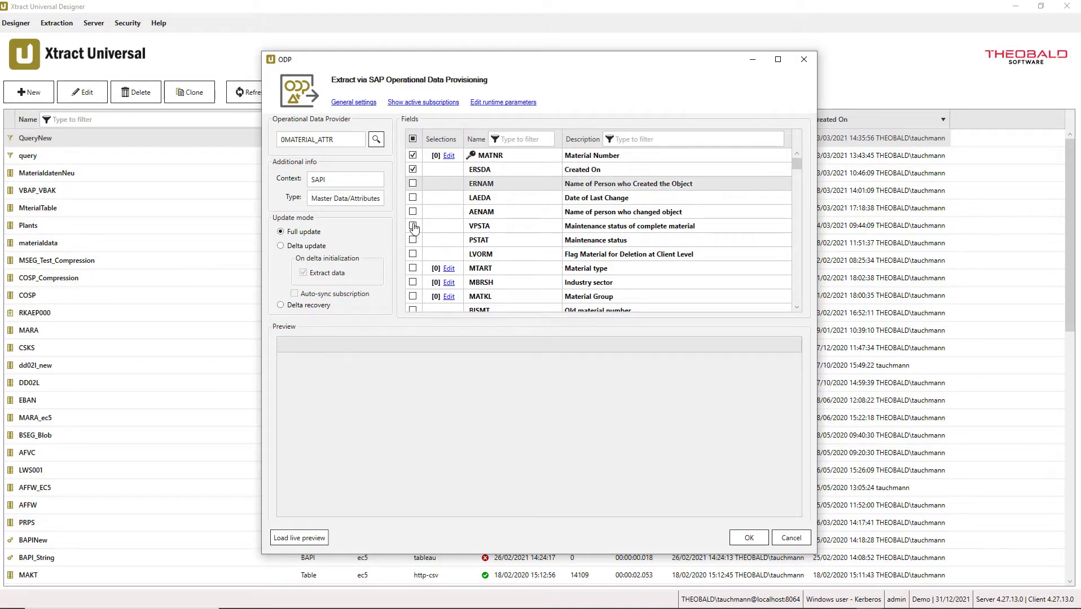
pyautogui.click(413, 268)
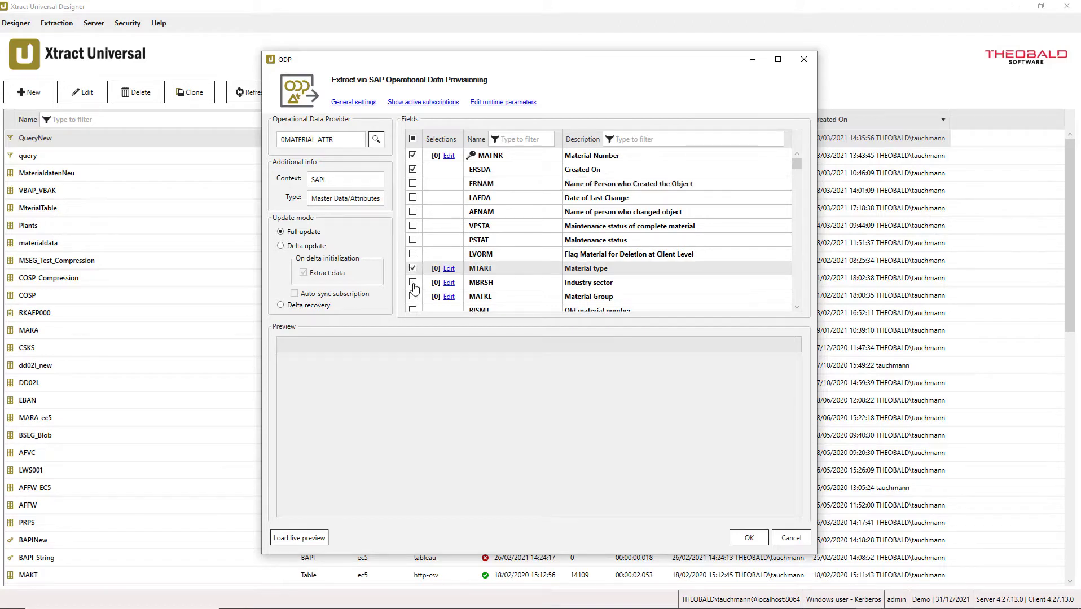
pyautogui.click(413, 283)
pyautogui.scroll(-1, 439, 281)
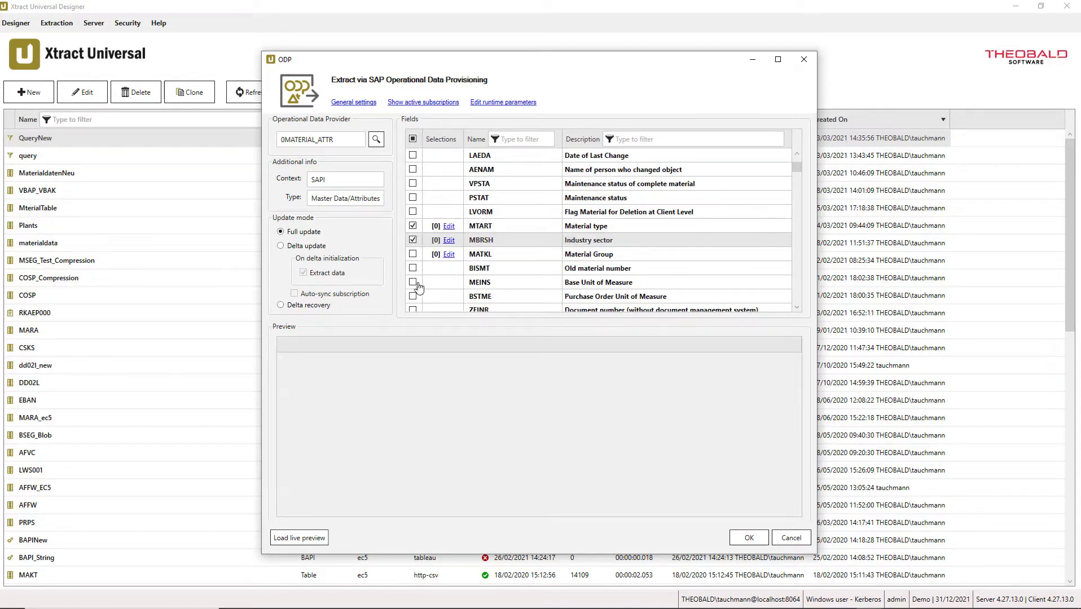
pyautogui.click(413, 283)
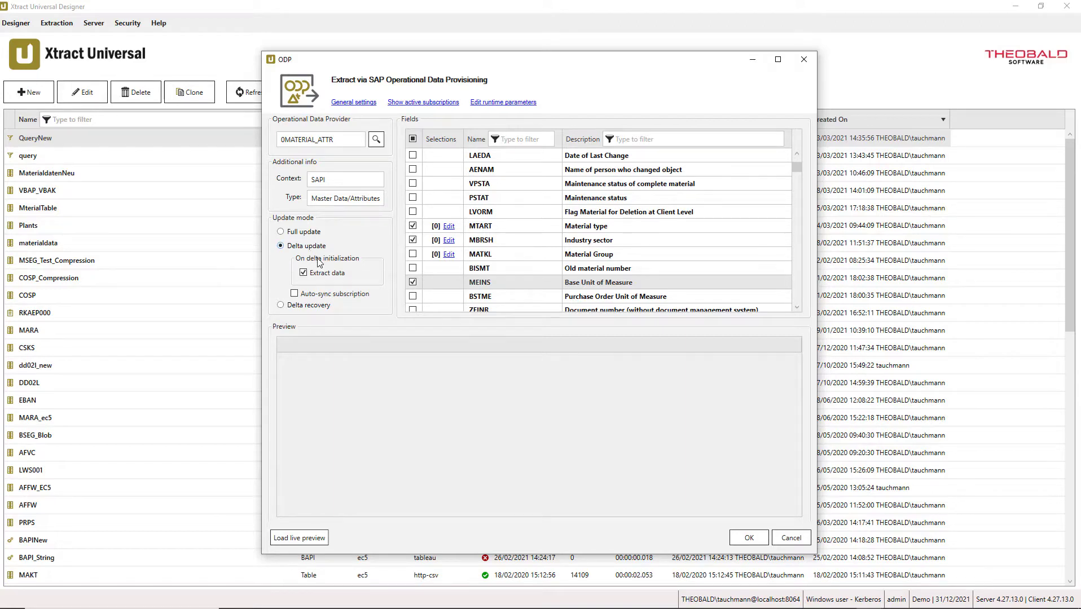
# Step: Use the delta update mode with data extraction on initialization, load a live preview and save the extraction
pyautogui.moveTo(319, 262)
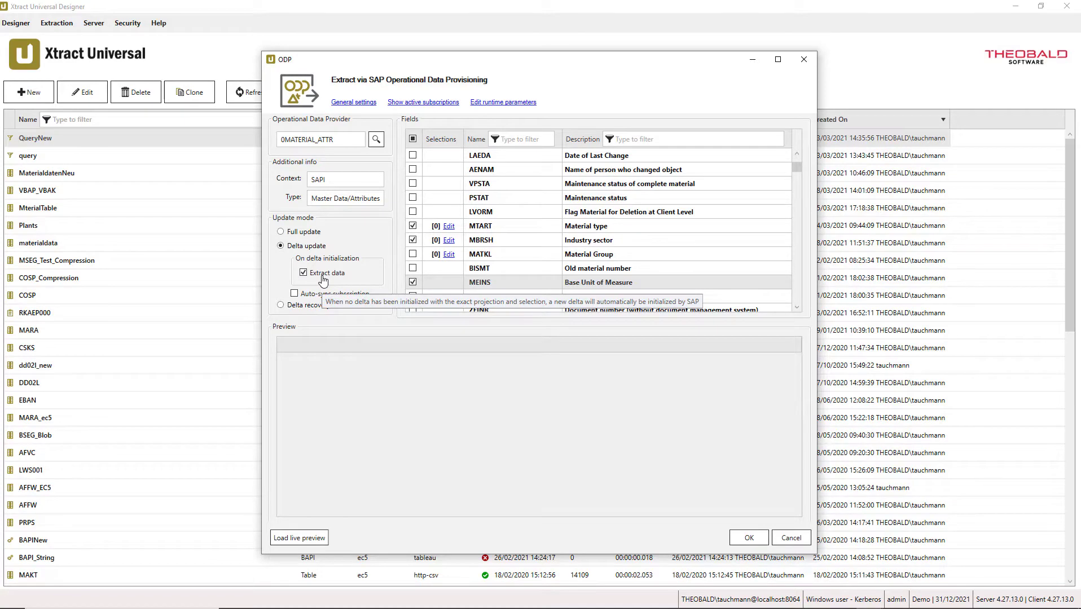
pyautogui.click(293, 543)
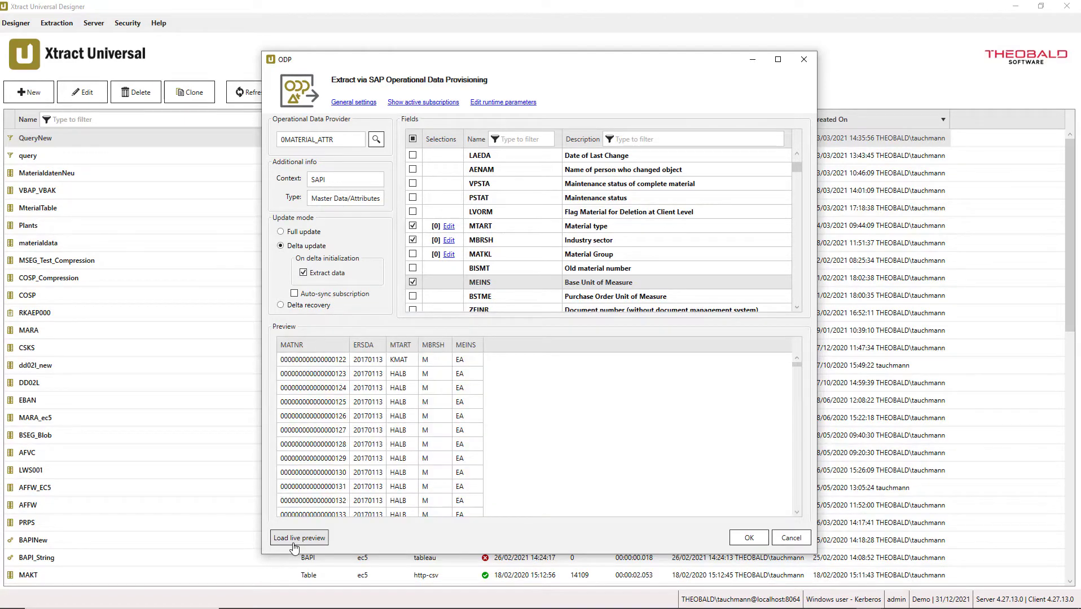
pyautogui.click(749, 539)
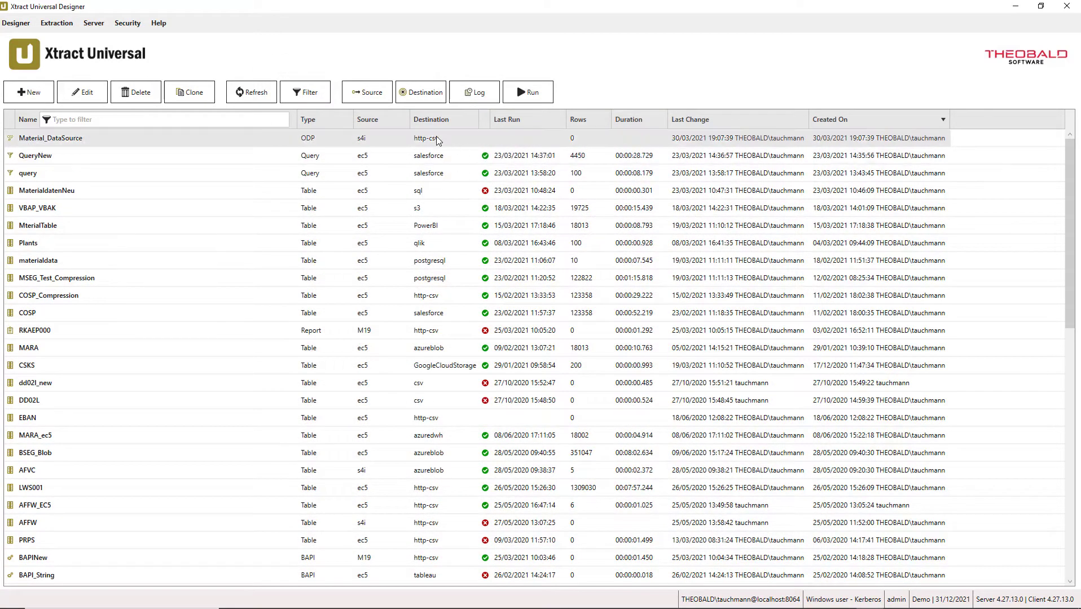
# Step: Set the Material_DataSource extraction's destination to sql, with the table named the same as the extraction
pyautogui.click(435, 96)
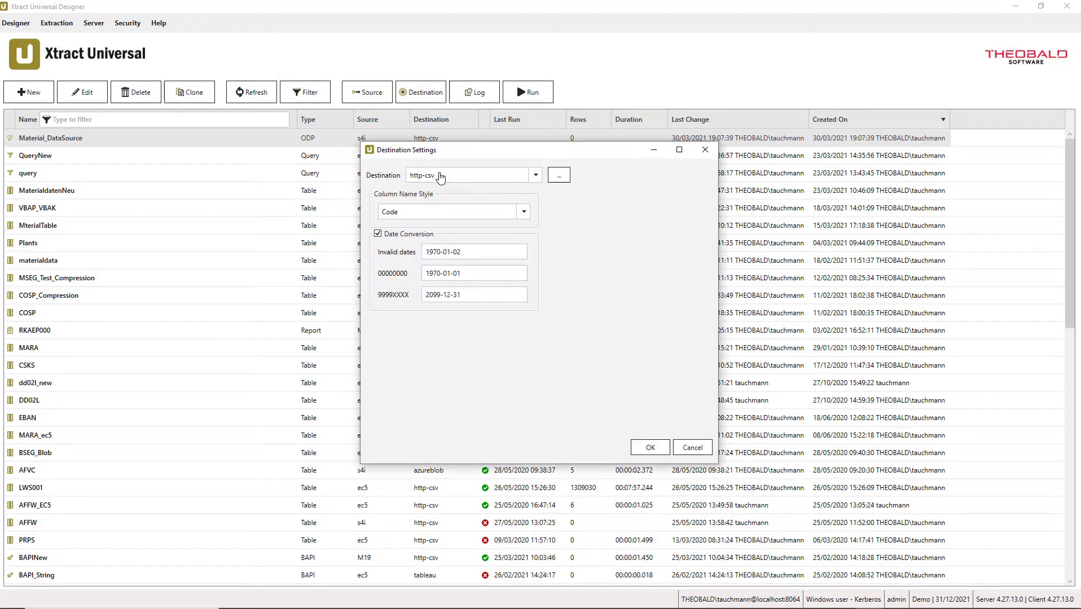
pyautogui.click(439, 176)
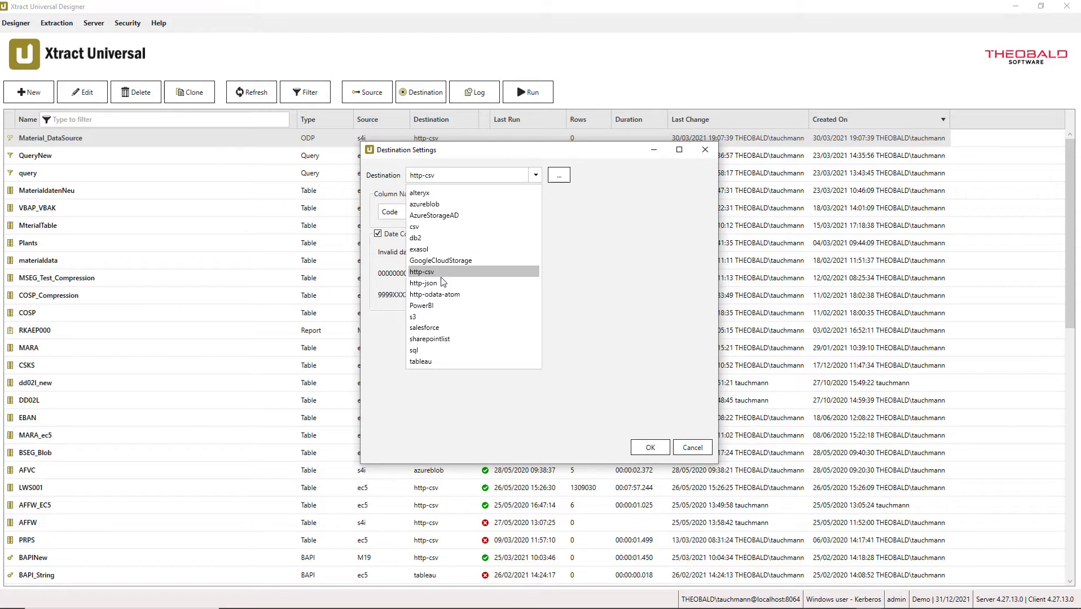
pyautogui.click(460, 351)
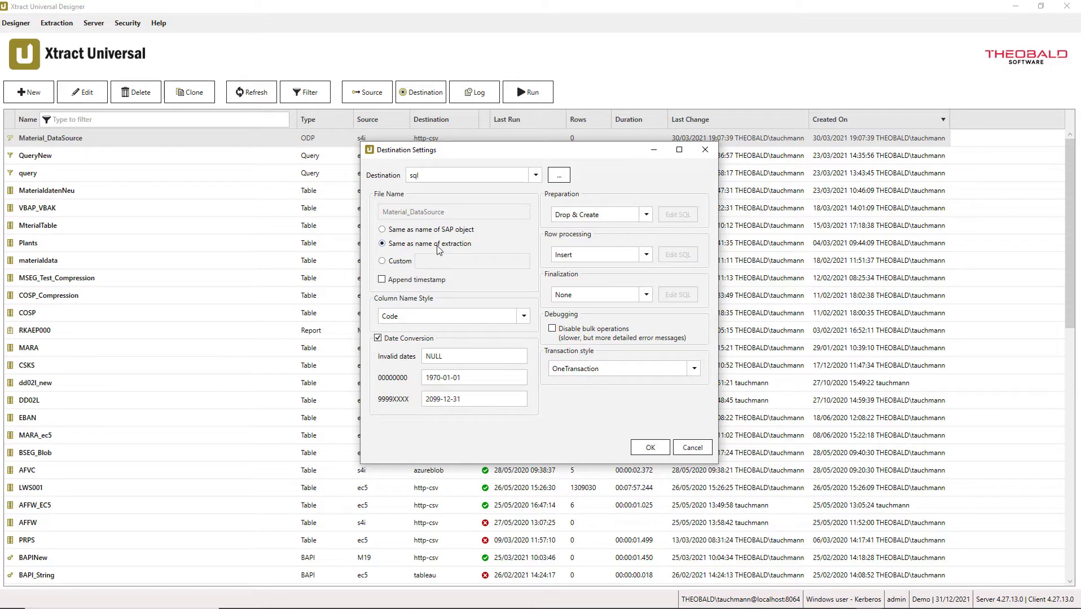
pyautogui.click(649, 448)
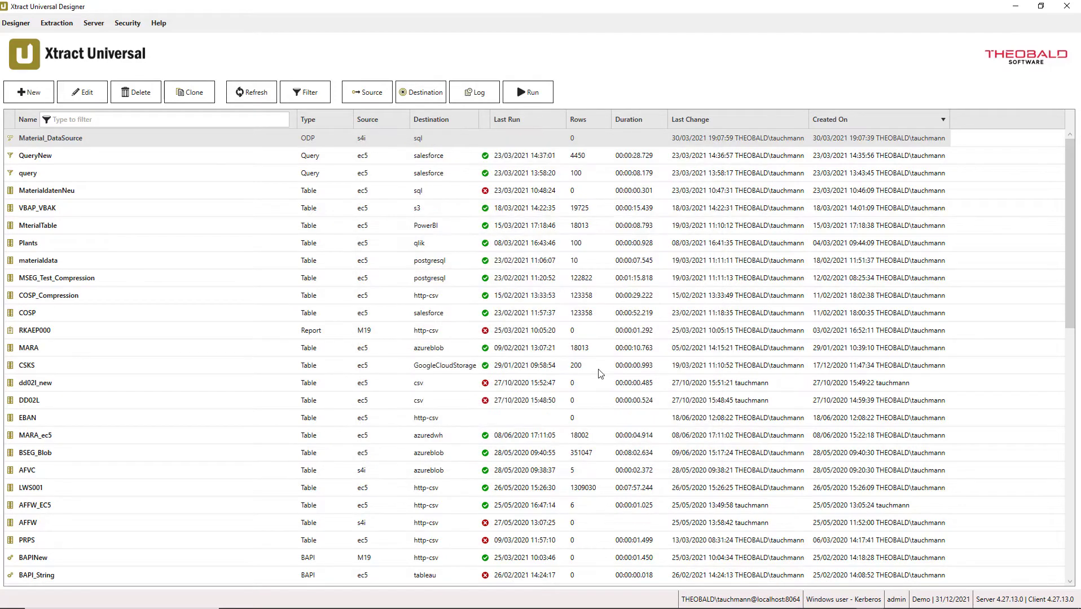
# Step: Run the Material_DataSource extraction and review its output through the last line
pyautogui.rightClick(434, 145)
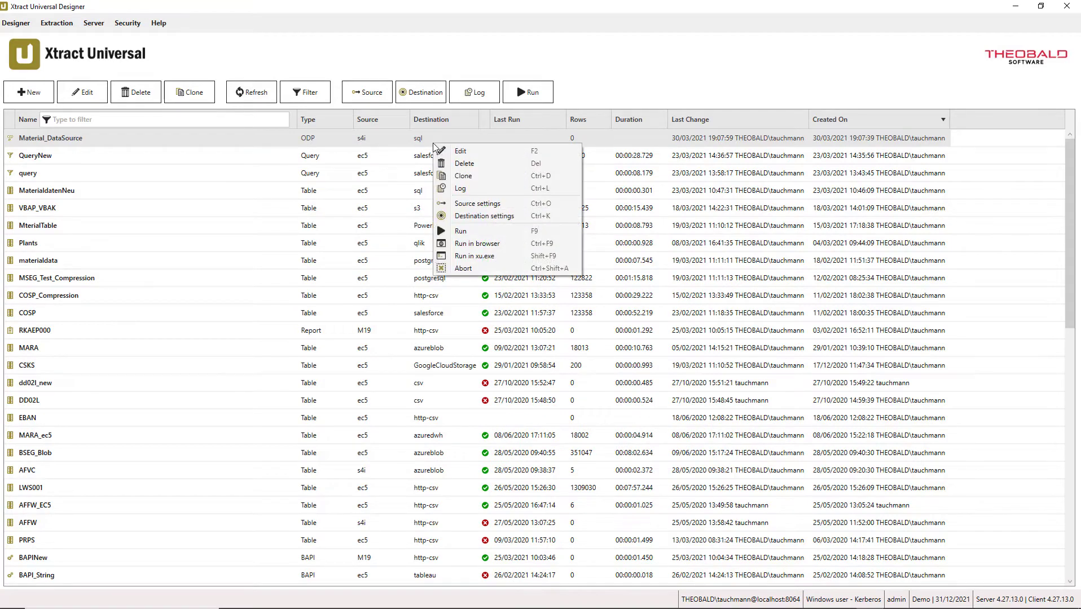
pyautogui.click(484, 231)
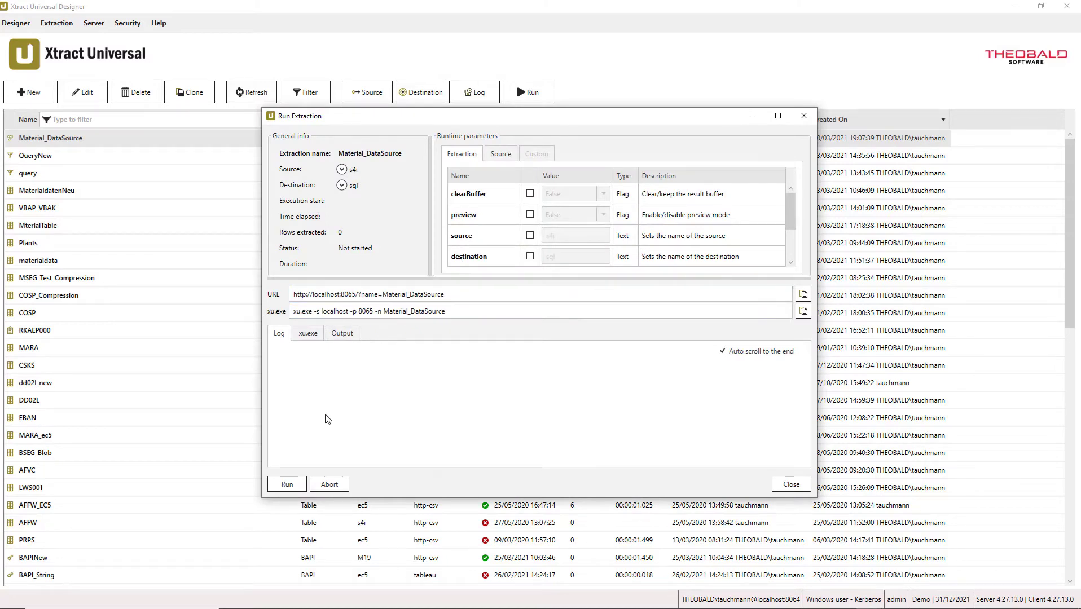
pyautogui.click(289, 485)
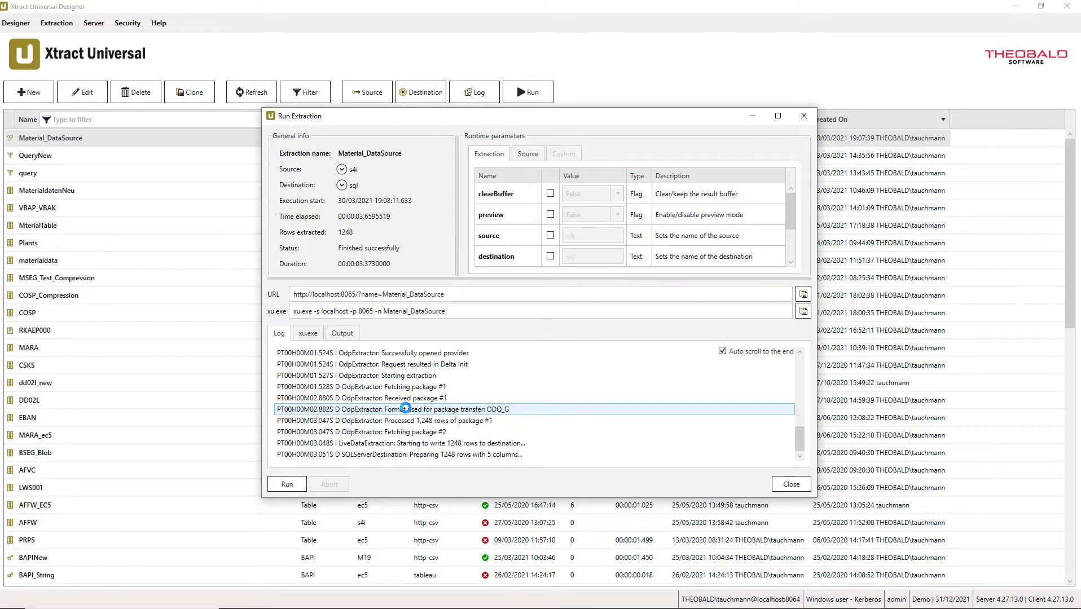
pyautogui.click(348, 336)
pyautogui.scroll(-14, 491, 410)
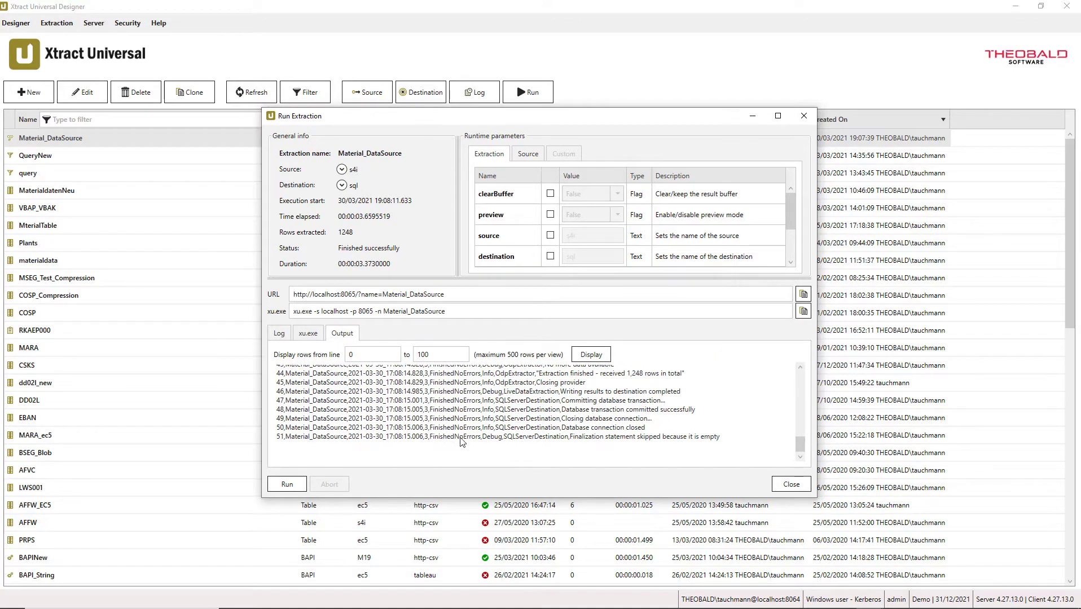
pyautogui.click(791, 484)
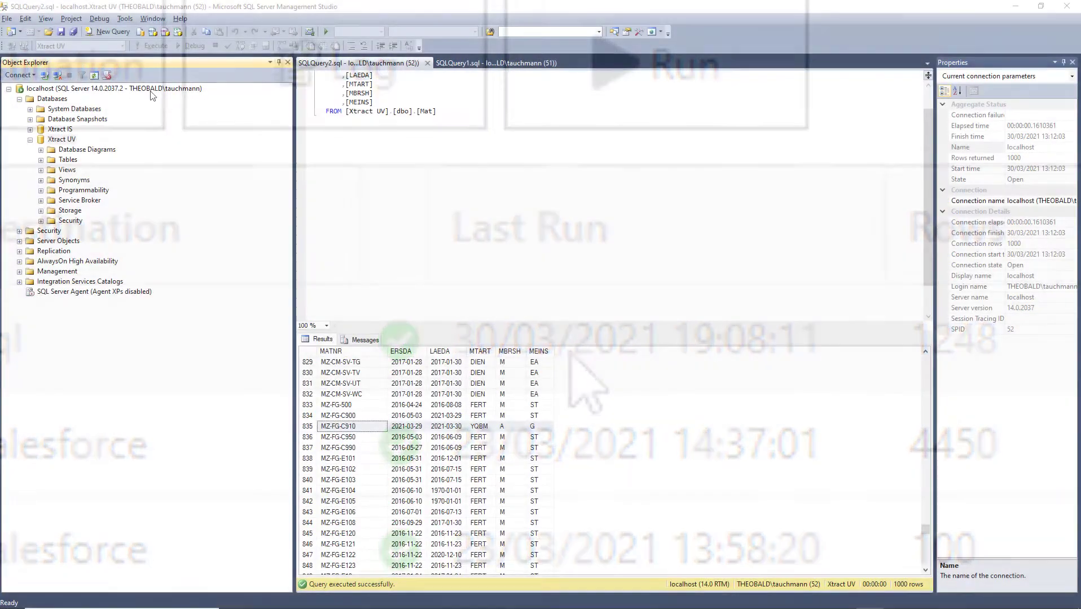
# Step: In SQL Server Management Studio, query the top 1000 rows of dbo.Material_DataSource in the Xtract UV database and look through the results
pyautogui.click(41, 160)
pyautogui.click(90, 200)
pyautogui.click(62, 201)
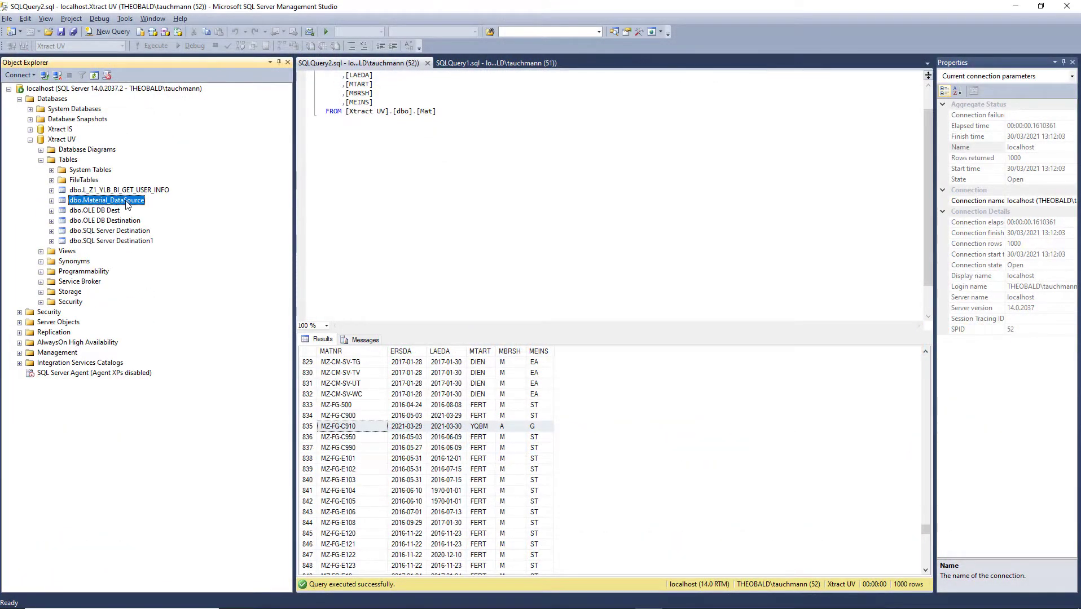
pyautogui.rightClick(125, 200)
pyautogui.click(177, 232)
pyautogui.scroll(-20, 399, 393)
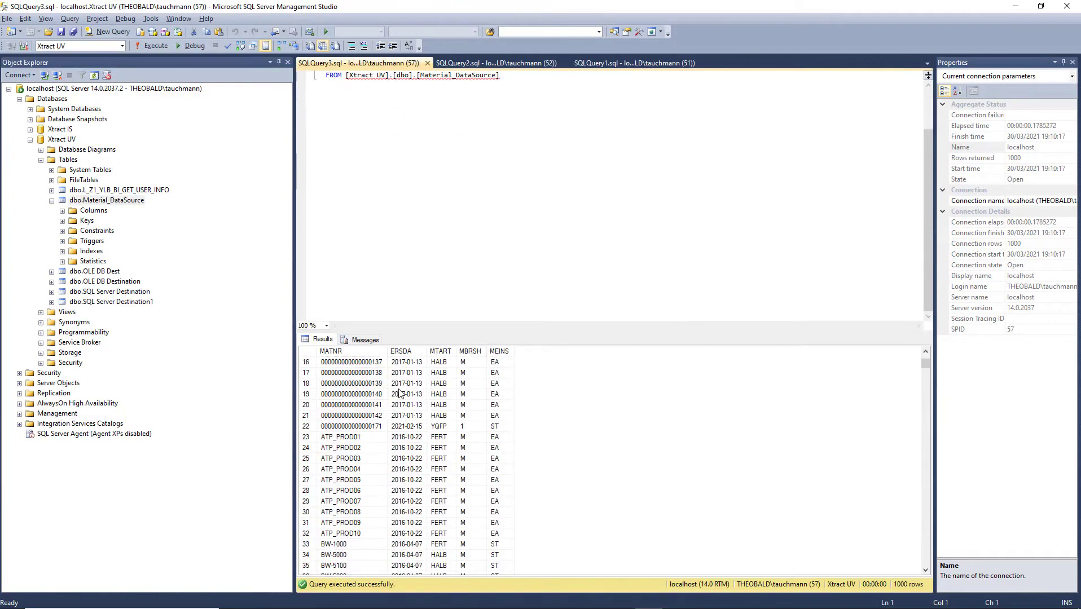
pyautogui.scroll(-20, 400, 393)
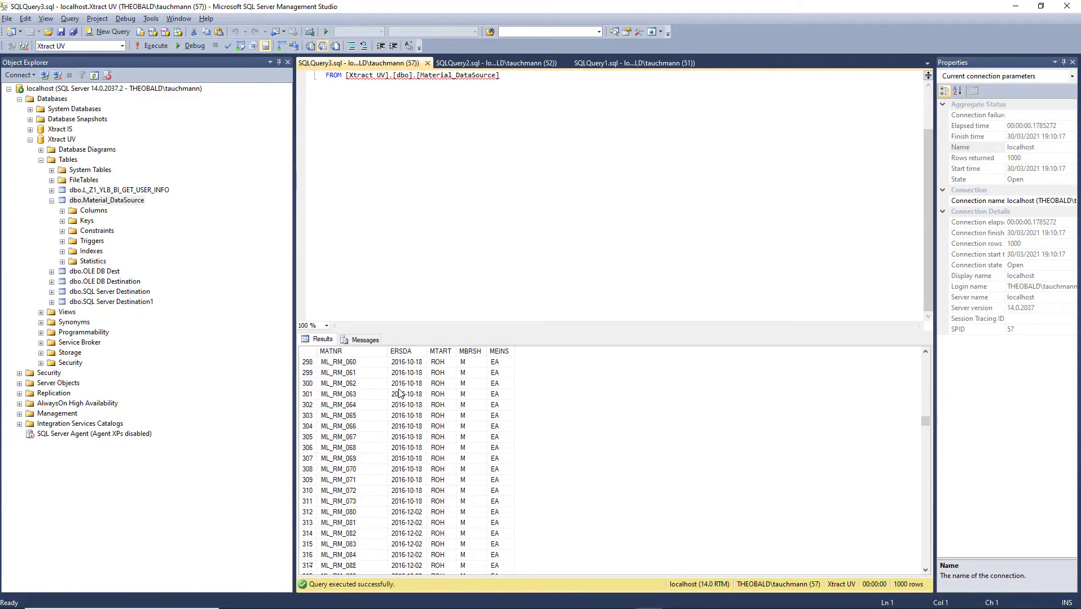
pyautogui.scroll(-20, 407, 406)
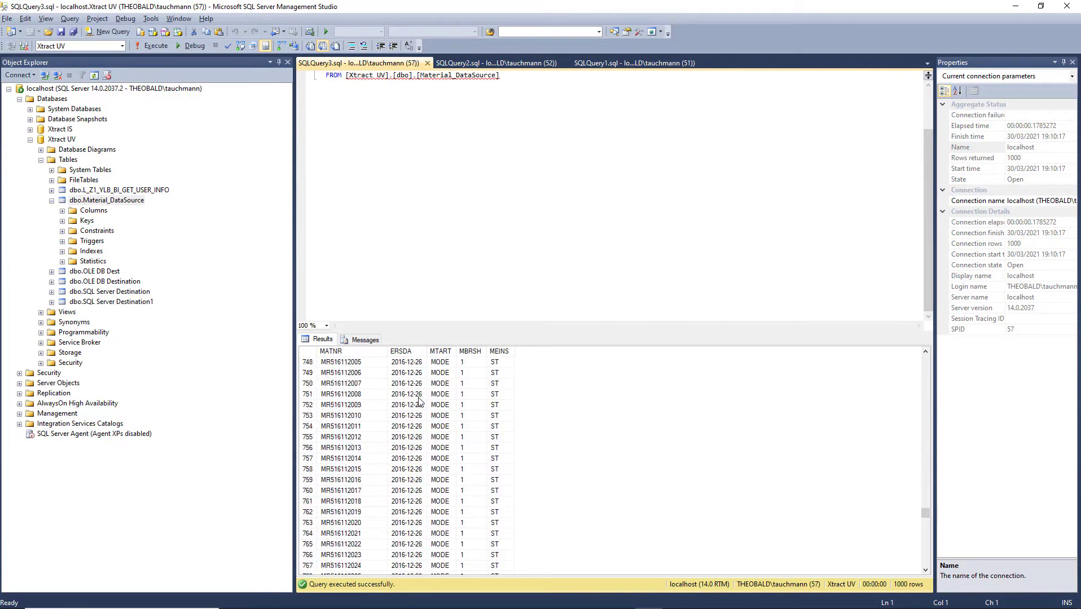
pyautogui.scroll(-5, 418, 402)
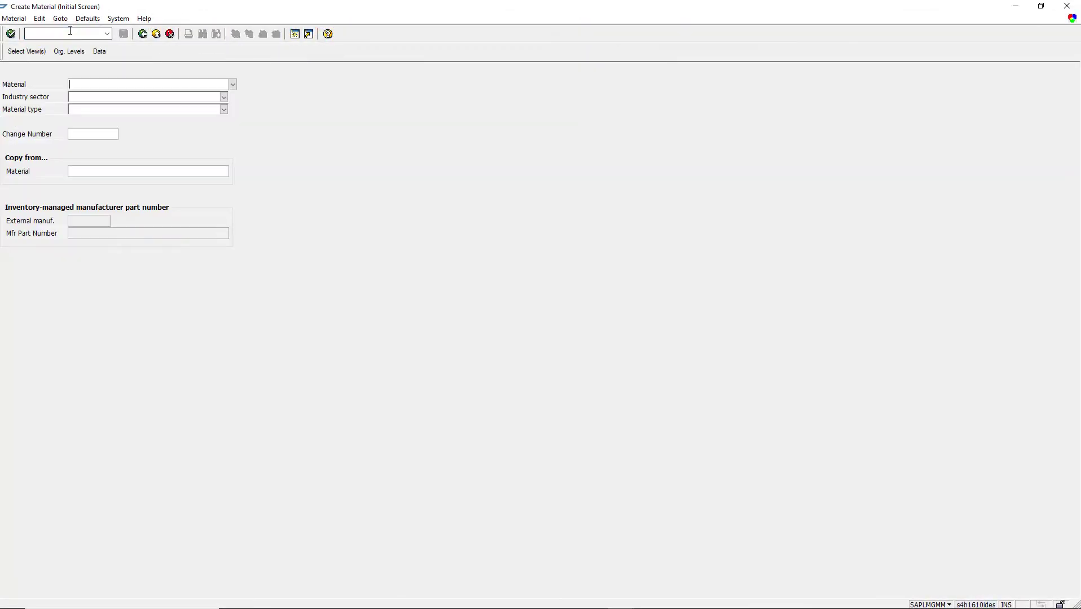
# Step: In SAP, specify a new material MZ-FG-C920 with industry sector Automotive and material type Finished Product
pyautogui.write('MZ-FG-C920')
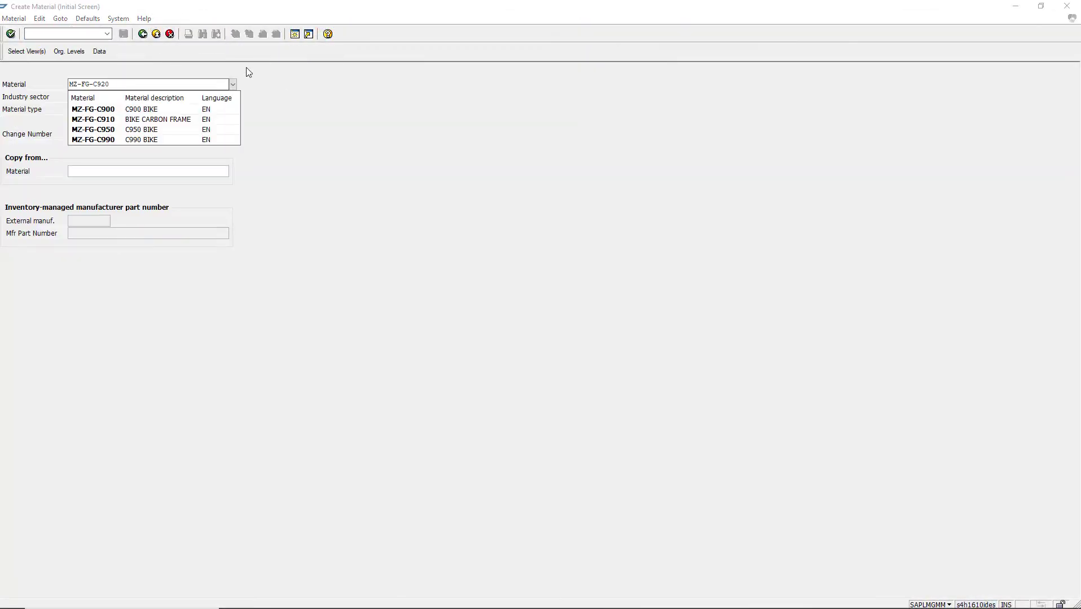
pyautogui.click(224, 97)
pyautogui.click(208, 107)
pyautogui.click(224, 109)
pyautogui.scroll(-2, 169, 215)
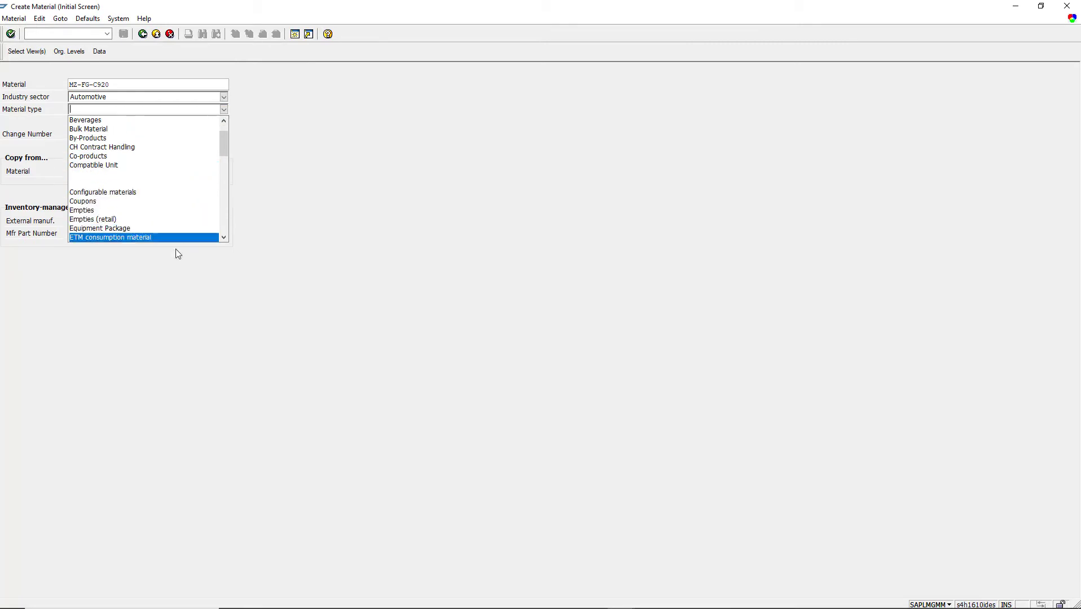
pyautogui.scroll(-1, 186, 220)
pyautogui.click(171, 231)
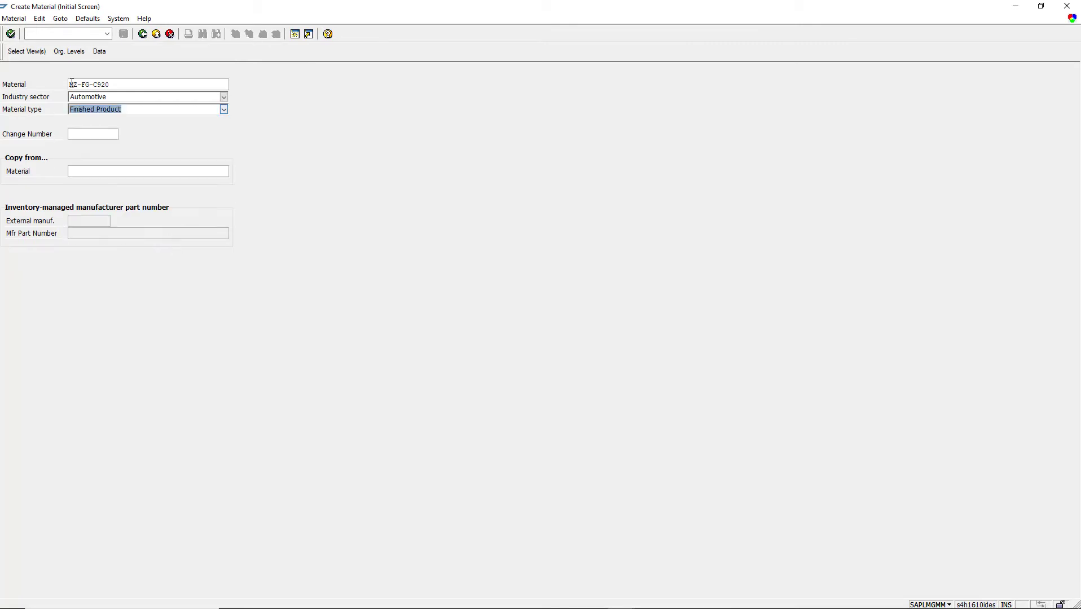
# Step: Open the new material's Basic data 1 view and enter the description Bike Frame New and base unit of measure PC
pyautogui.press('Return')
pyautogui.click(164, 129)
pyautogui.click(169, 384)
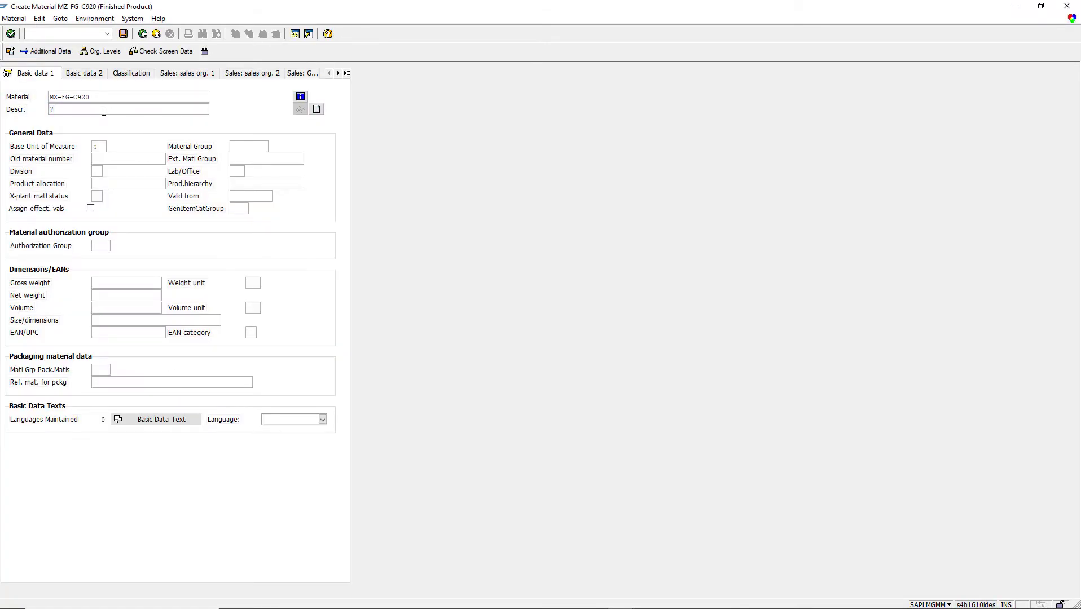
pyautogui.write('Bike Frame New')
pyautogui.click(102, 147)
pyautogui.write('EA')
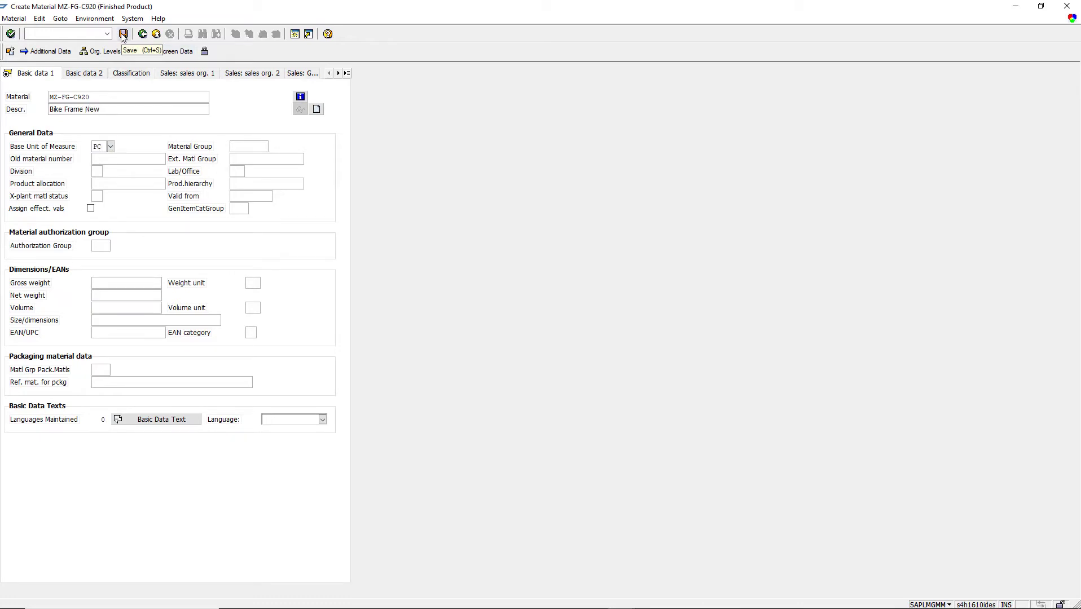
# Step: Save the new material MZ-FG-C920
pyautogui.click(123, 34)
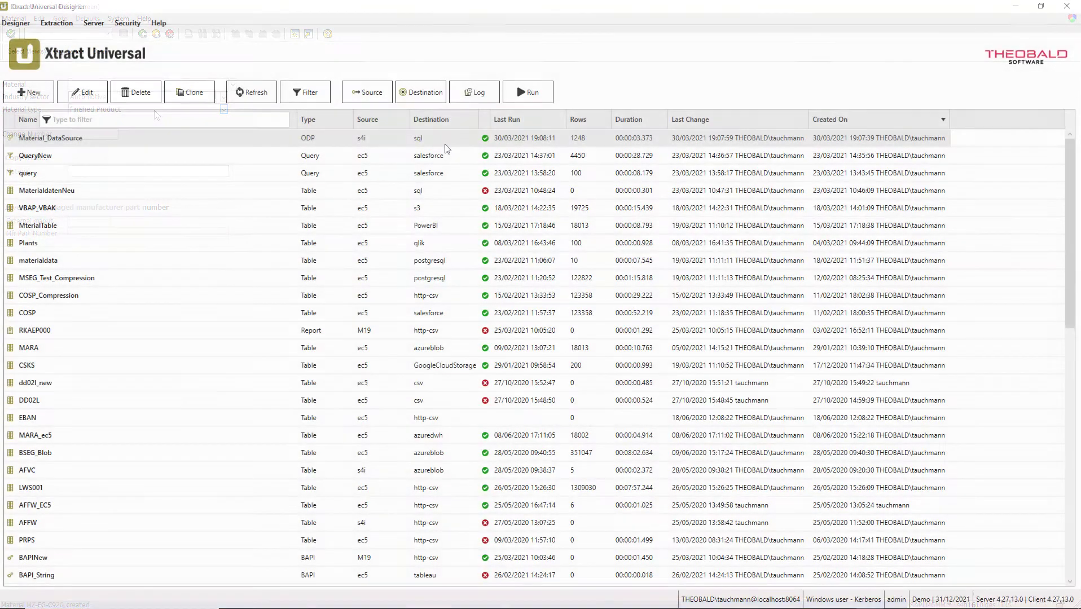
# Step: In Xtract Universal Designer, set Material_DataSource's destination preparation to Prepare Merge, row processing to Fill merge staging table and finalization to Finalize Merge
pyautogui.click(437, 105)
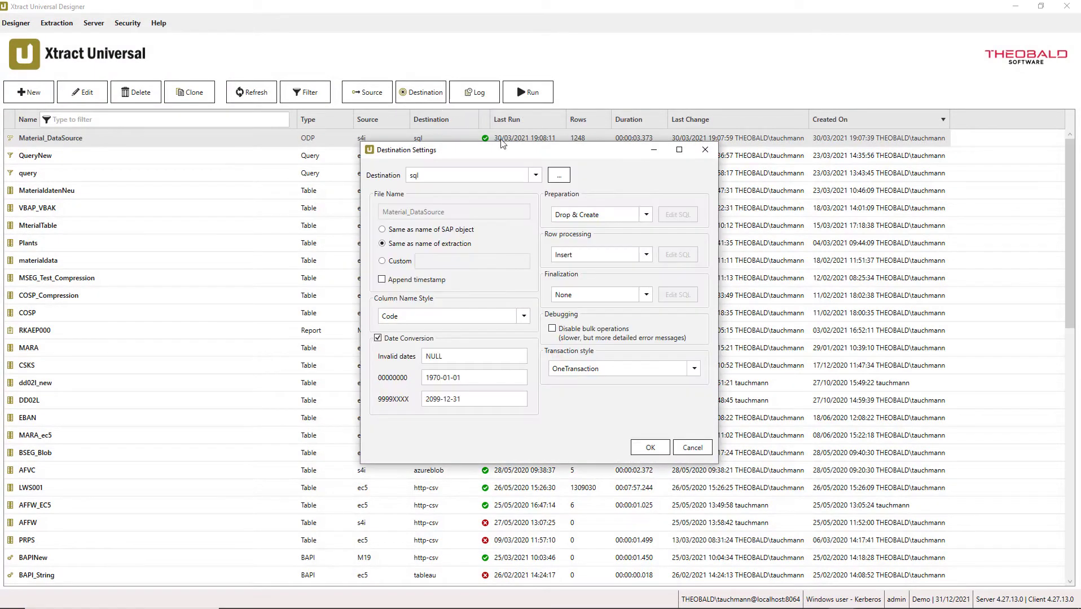
pyautogui.click(591, 220)
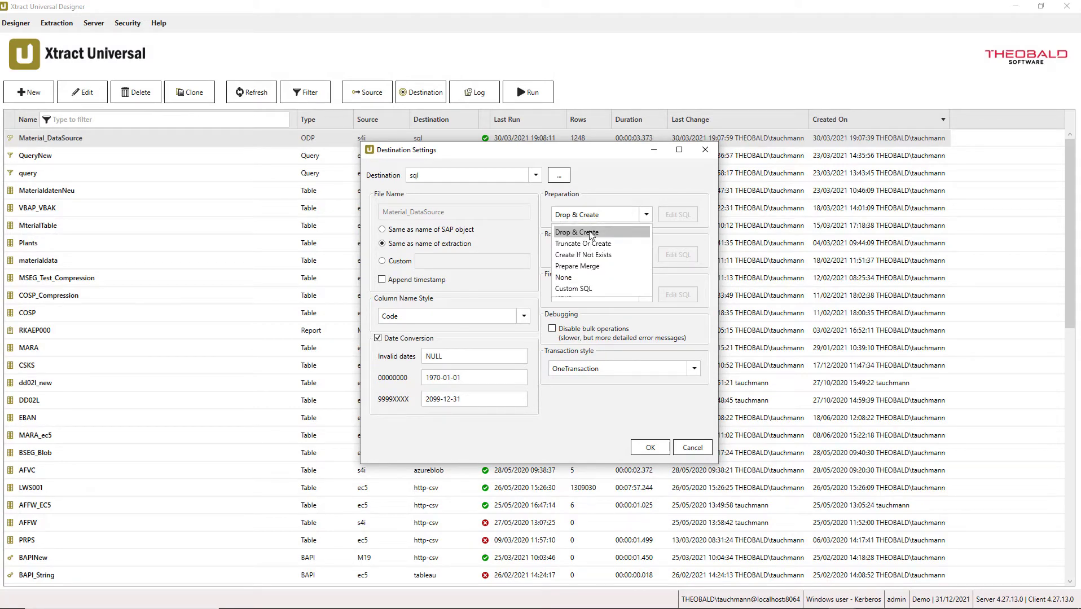
pyautogui.click(593, 268)
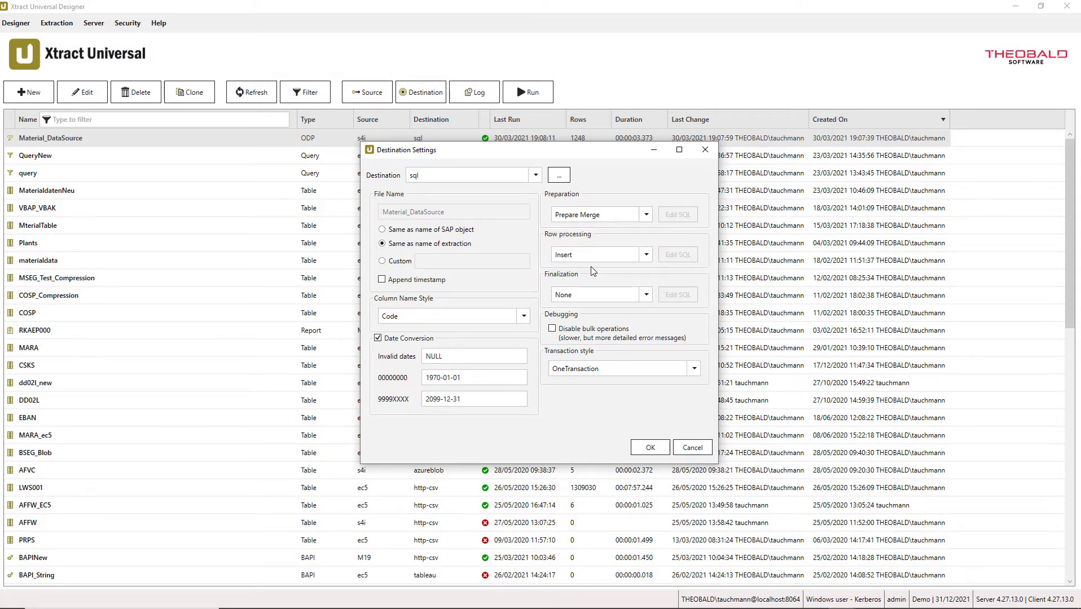
pyautogui.click(587, 262)
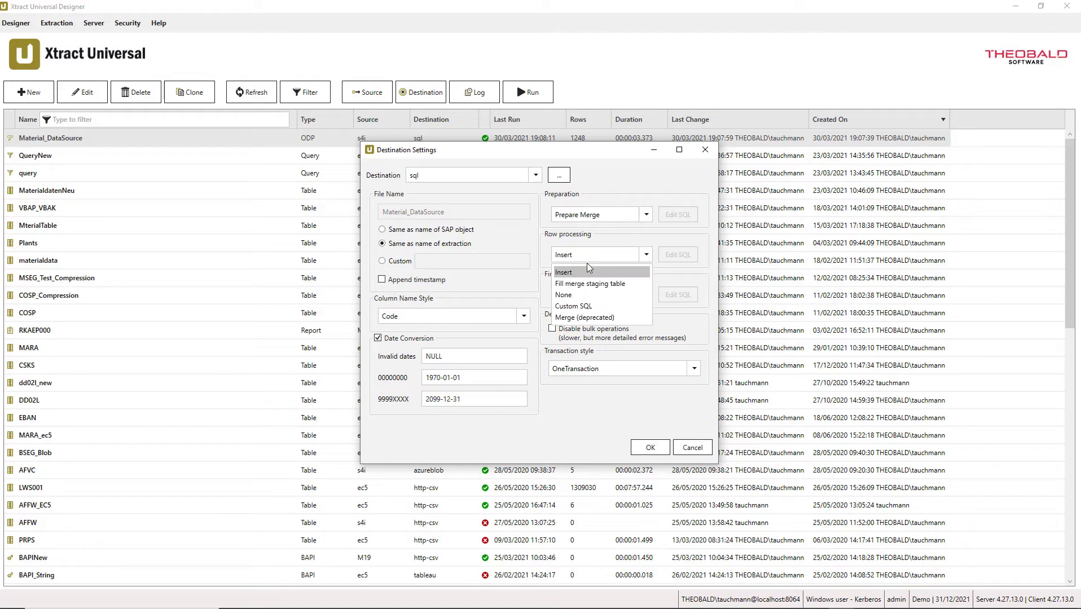
pyautogui.click(595, 283)
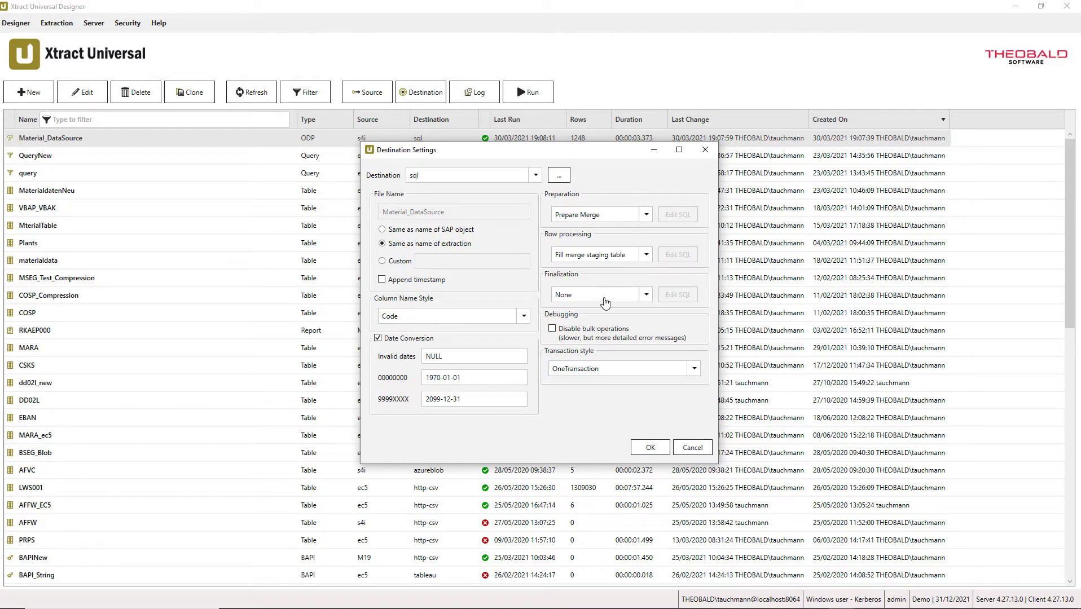
pyautogui.click(606, 305)
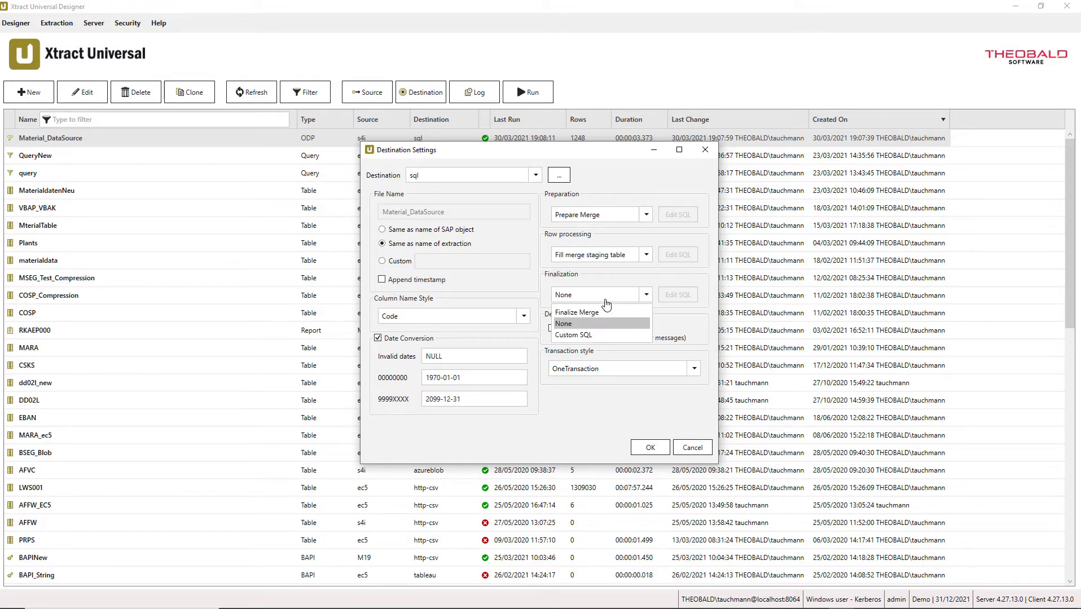
pyautogui.click(608, 313)
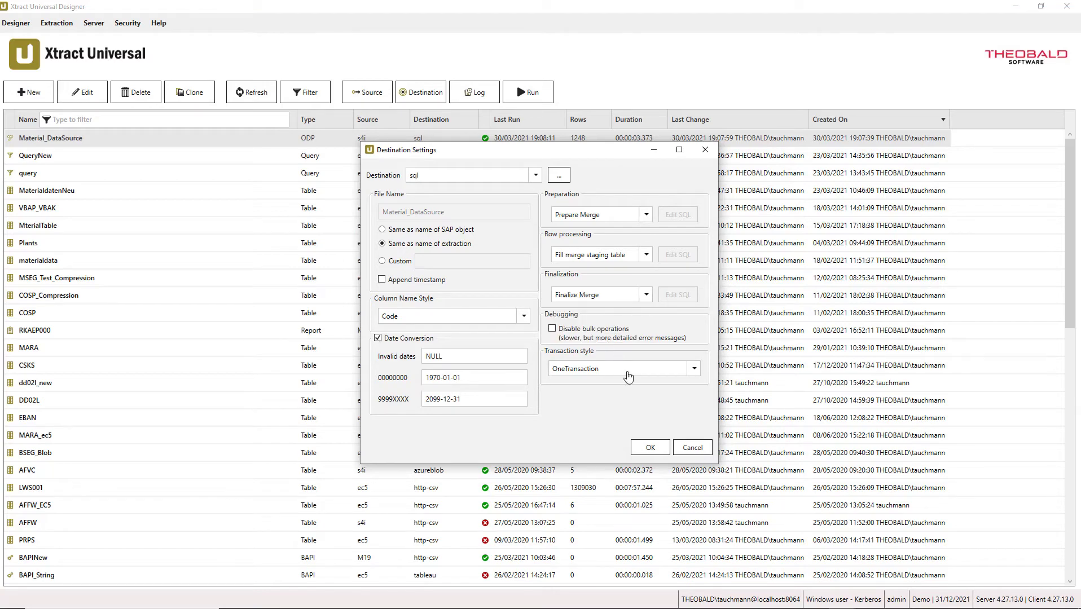
pyautogui.click(660, 451)
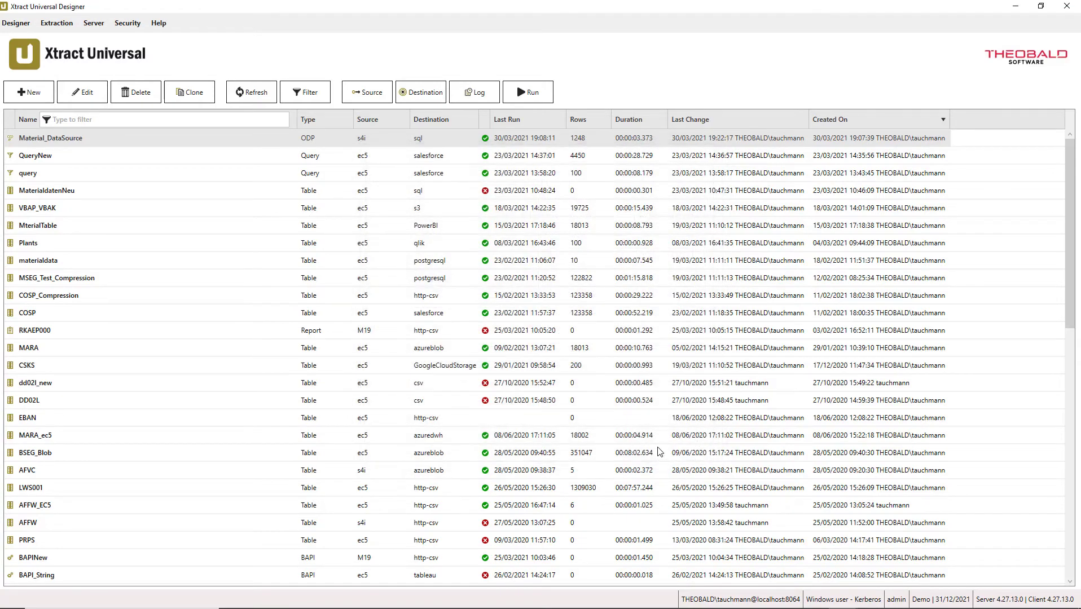
# Step: Run the Material_DataSource extraction again to load the delta into SQL Server, and close the run window
pyautogui.click(532, 93)
pyautogui.click(287, 484)
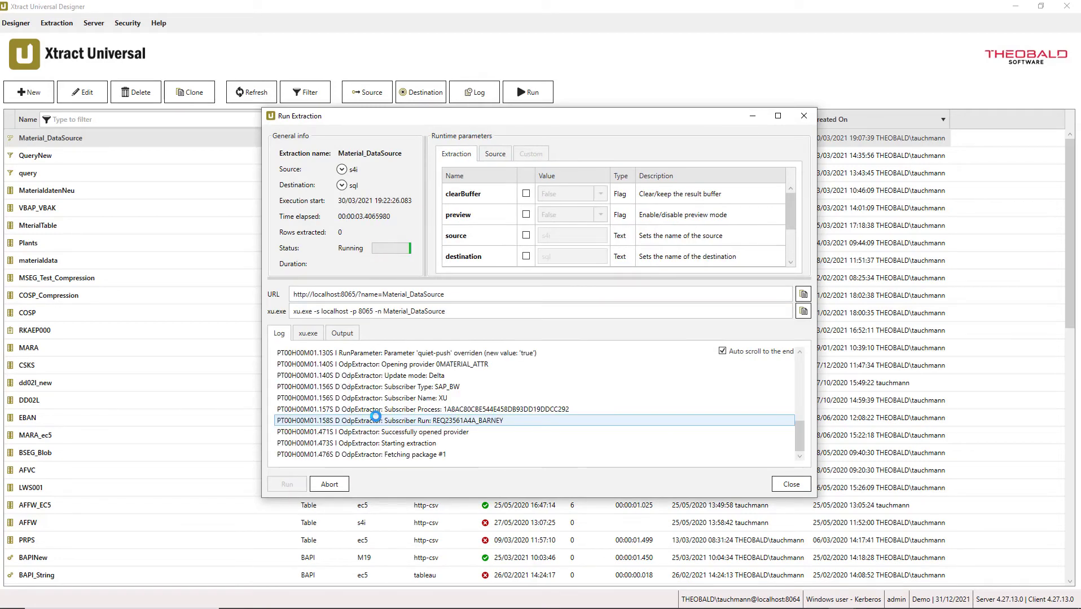
pyautogui.click(792, 484)
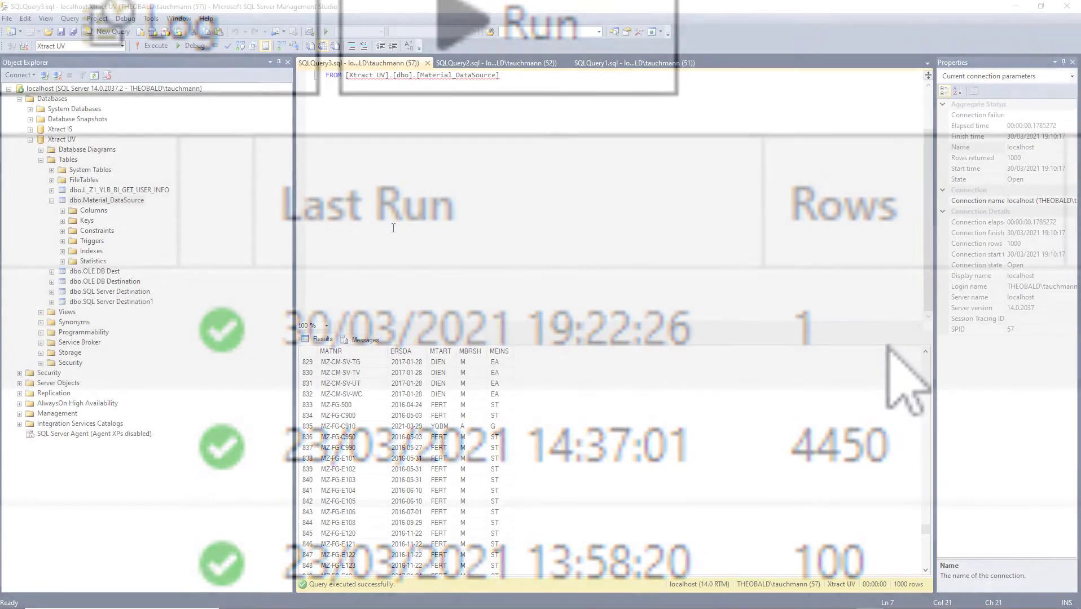
# Step: In SQL Server Management Studio, query the top 1000 rows of dbo.Material_DataSource again and locate material MZ-FG-C920 in the results
pyautogui.click(97, 77)
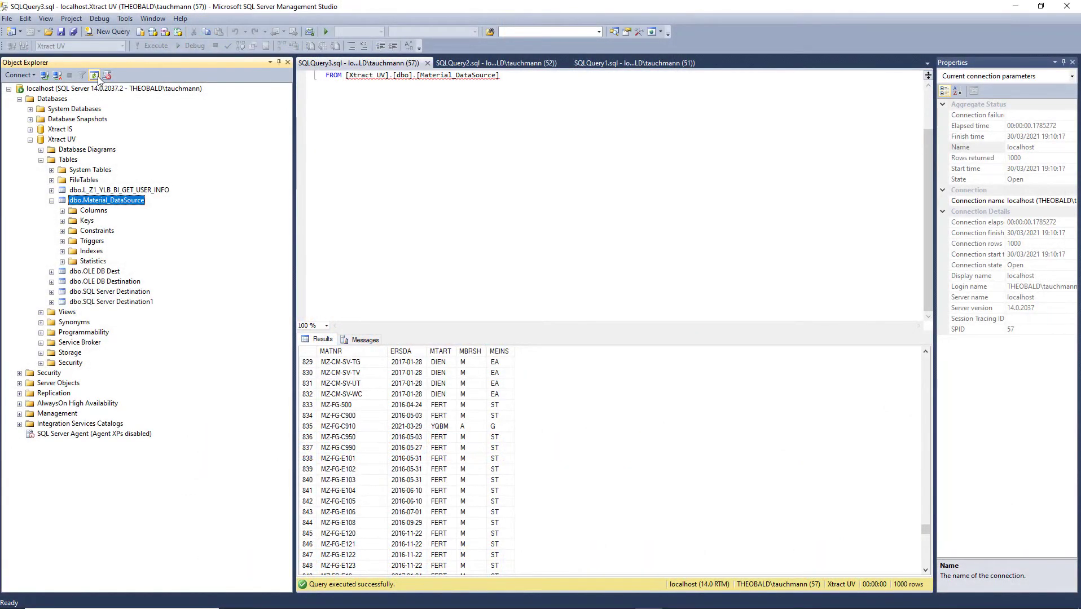
pyautogui.rightClick(125, 202)
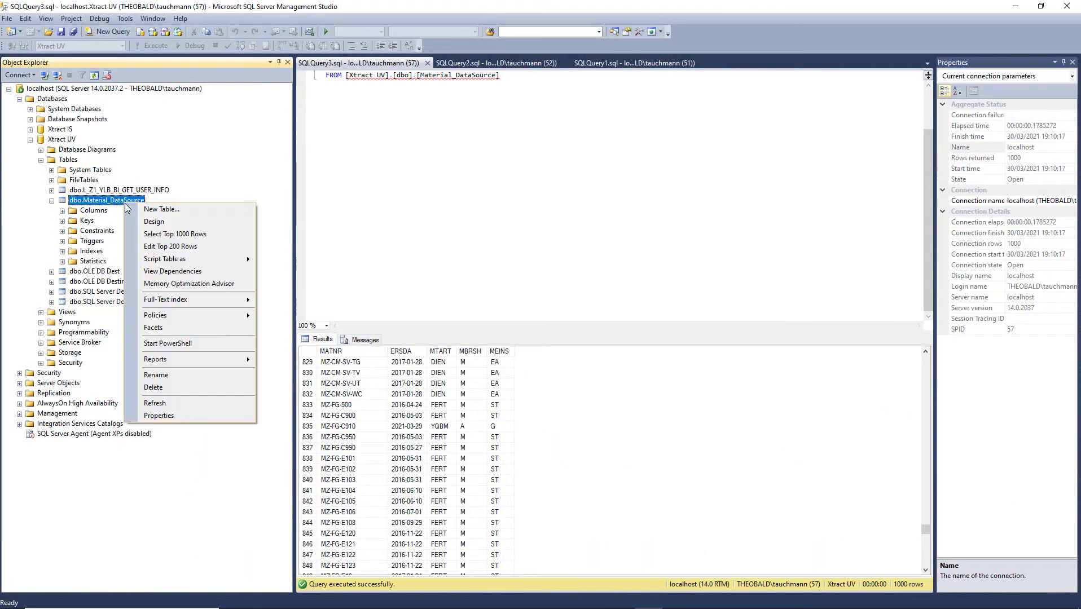
pyautogui.click(169, 234)
pyautogui.moveTo(925, 356); pyautogui.dragTo(926, 534)
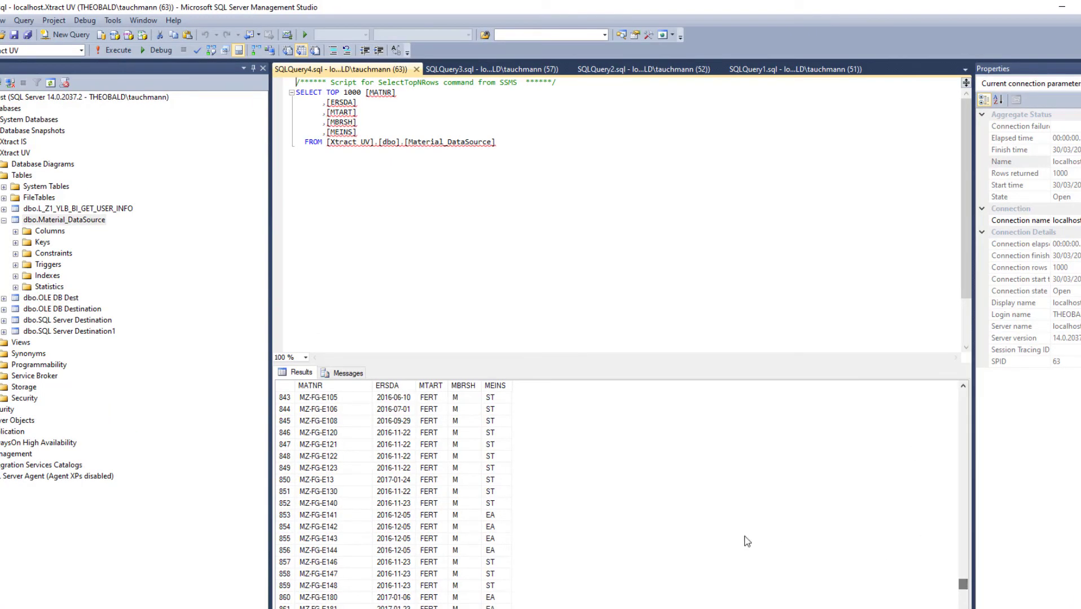
pyautogui.scroll(-5, 514, 499)
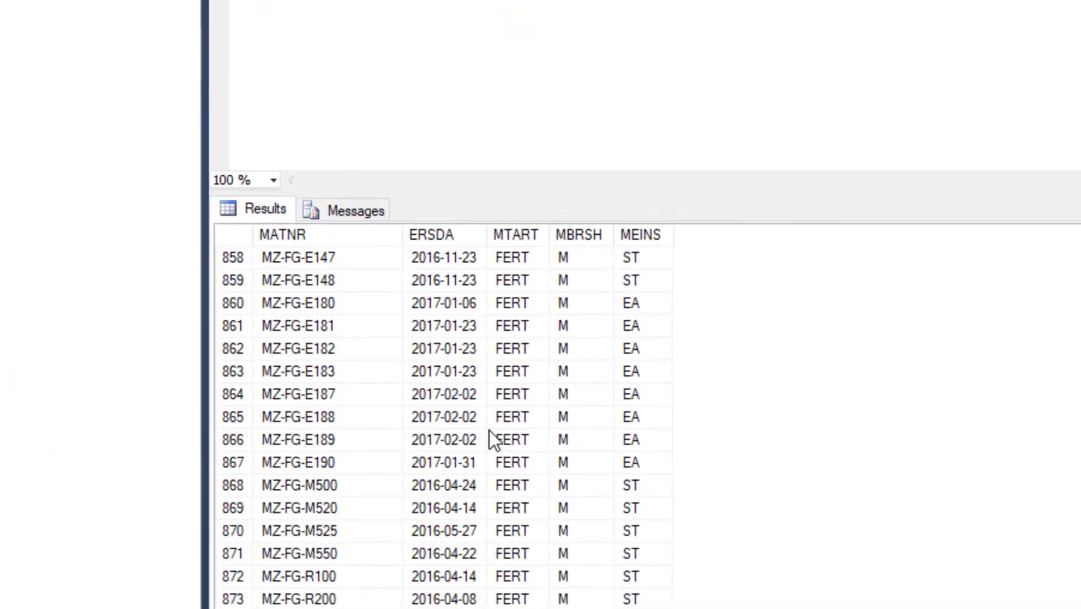
pyautogui.scroll(2, 439, 470)
pyautogui.scroll(8, 512, 413)
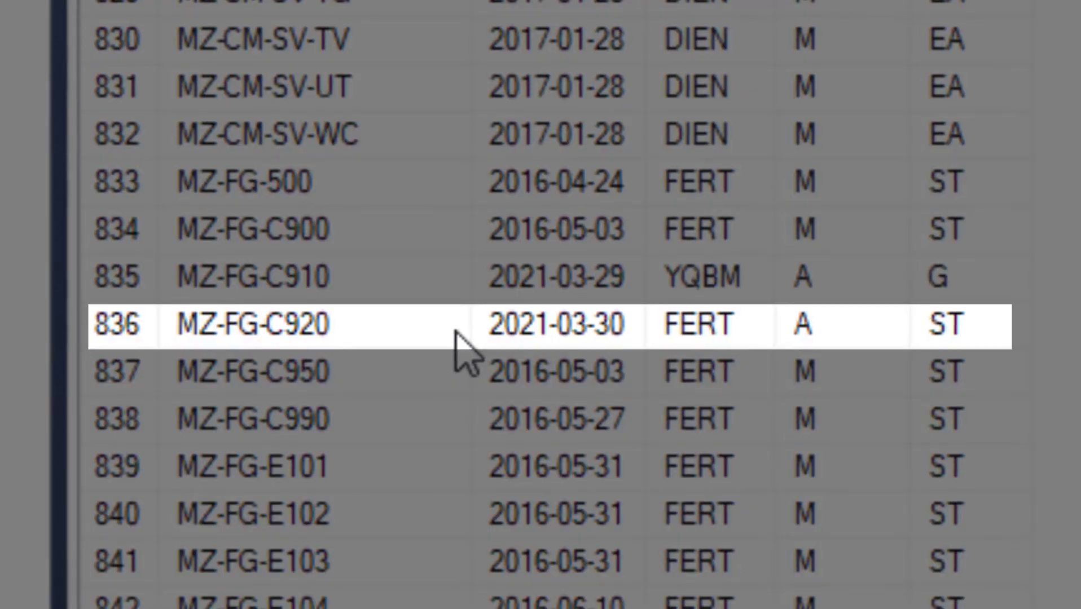
pyautogui.click(455, 331)
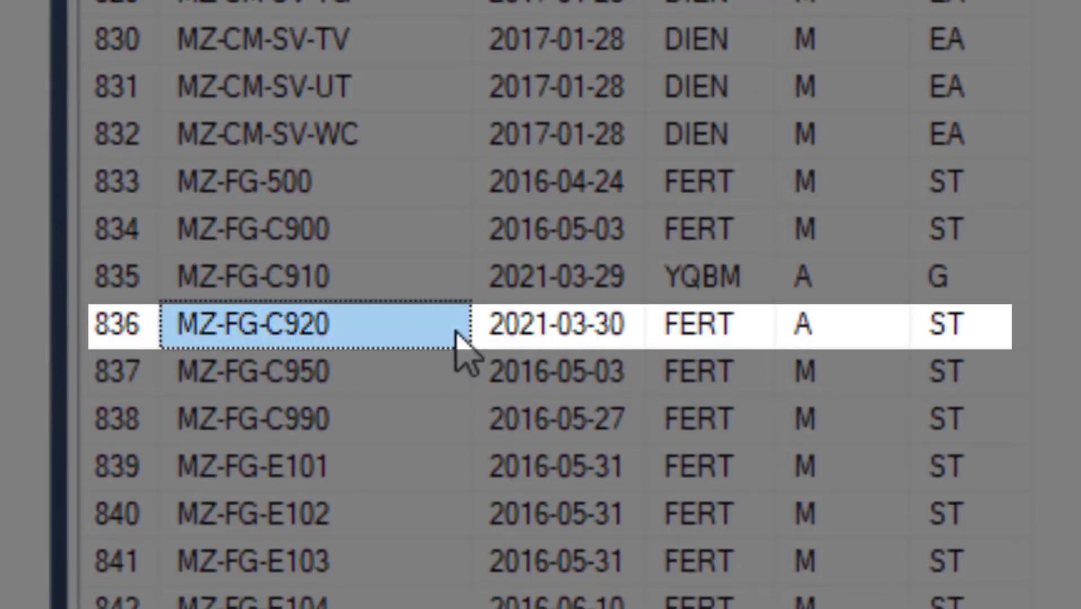